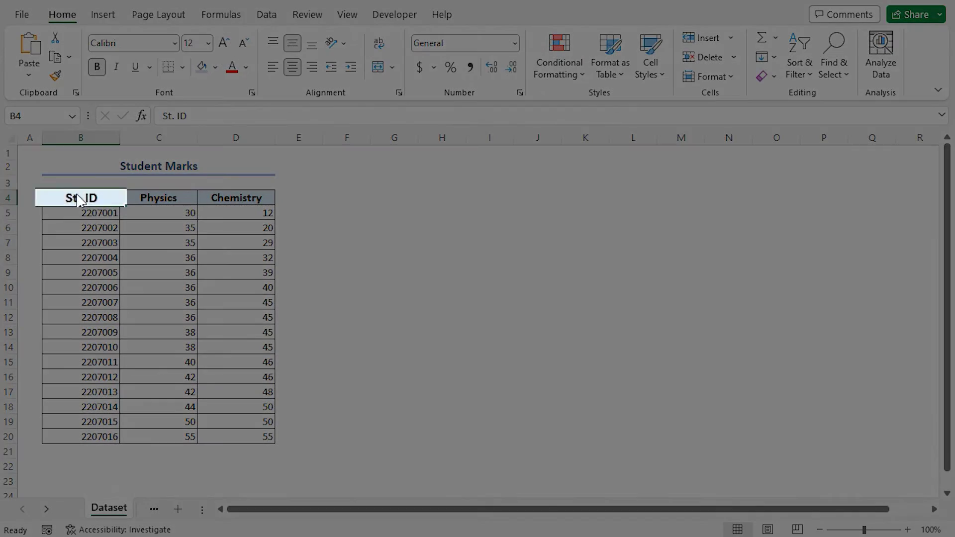
Point out the St. ID, Physics scores and Chemistry scores columns on the sheet.
left_click(91, 199)
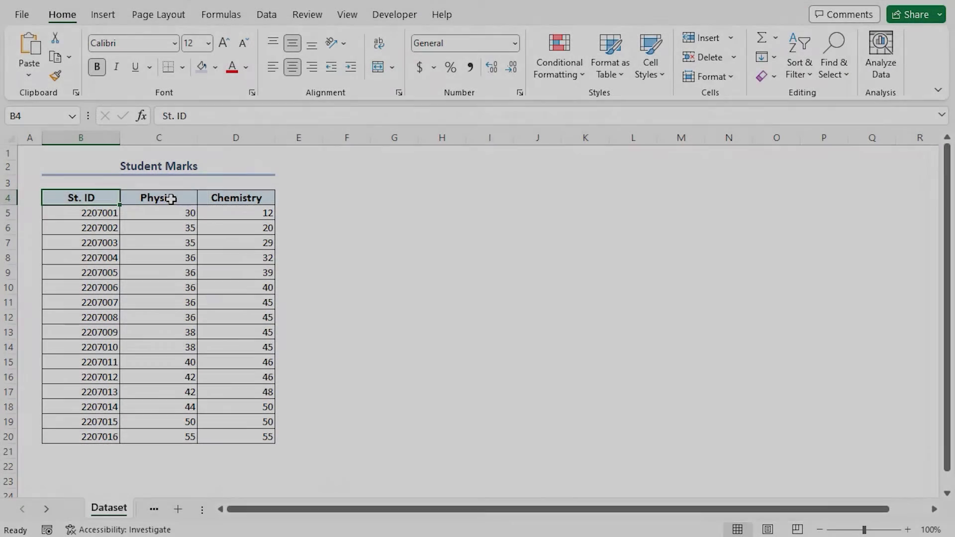
left_click(159, 199)
left_click(226, 198)
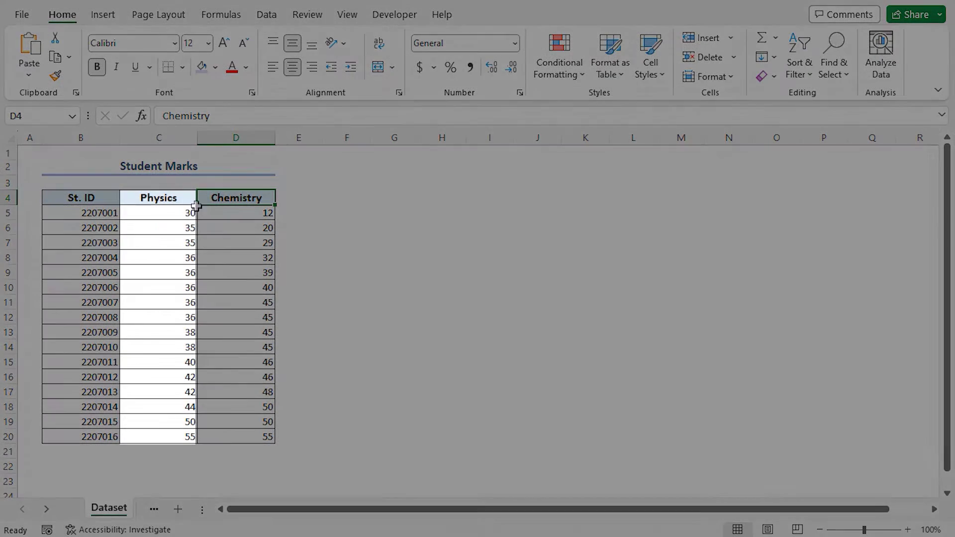
left_click(178, 199)
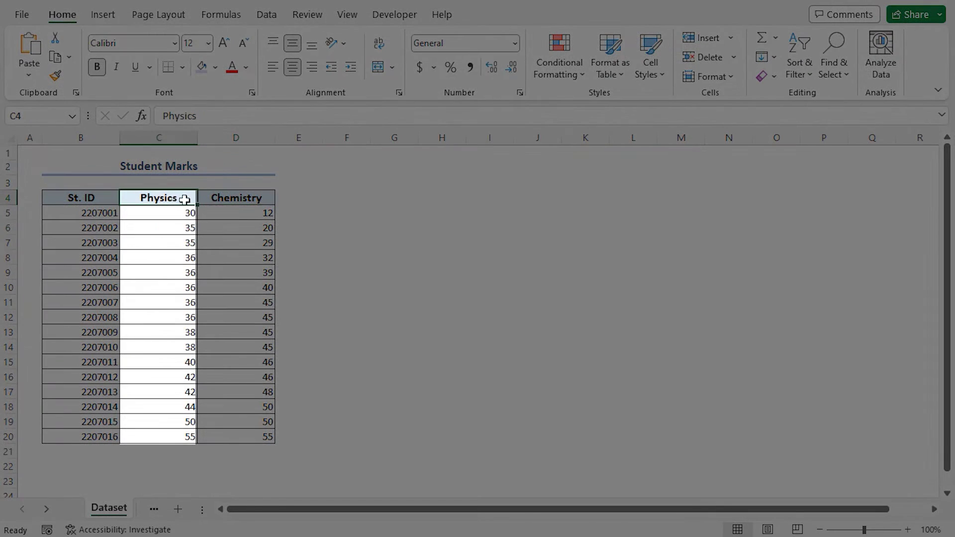
left_click(228, 198)
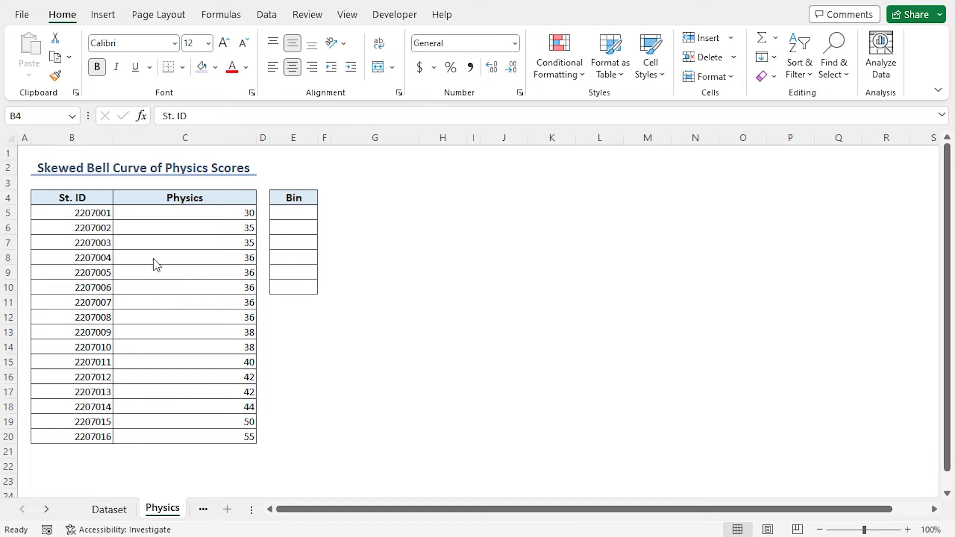
Enable the Analysis ToolPak from the Excel Add-ins list in File > Options.
left_click(23, 16)
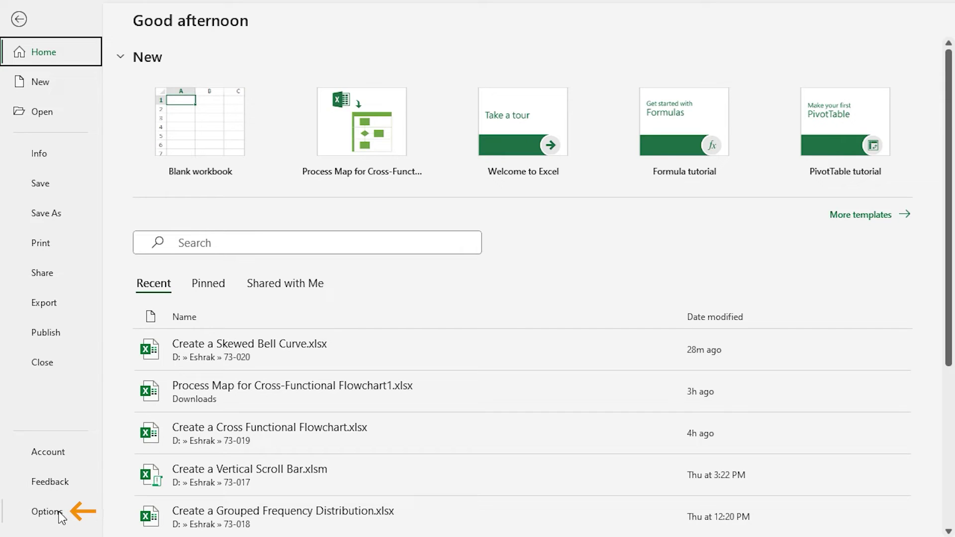
left_click(47, 511)
left_click_drag(406, 8, 436, 28)
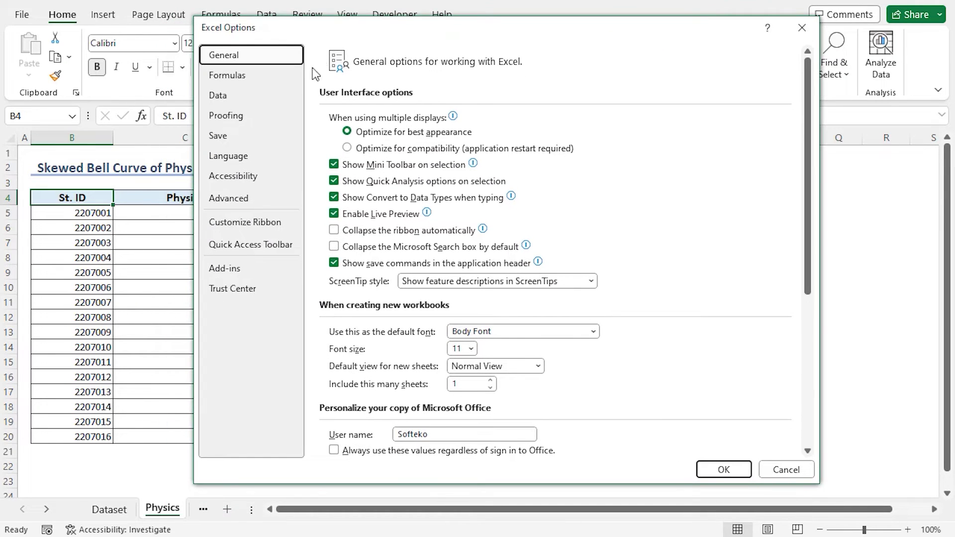
left_click(242, 271)
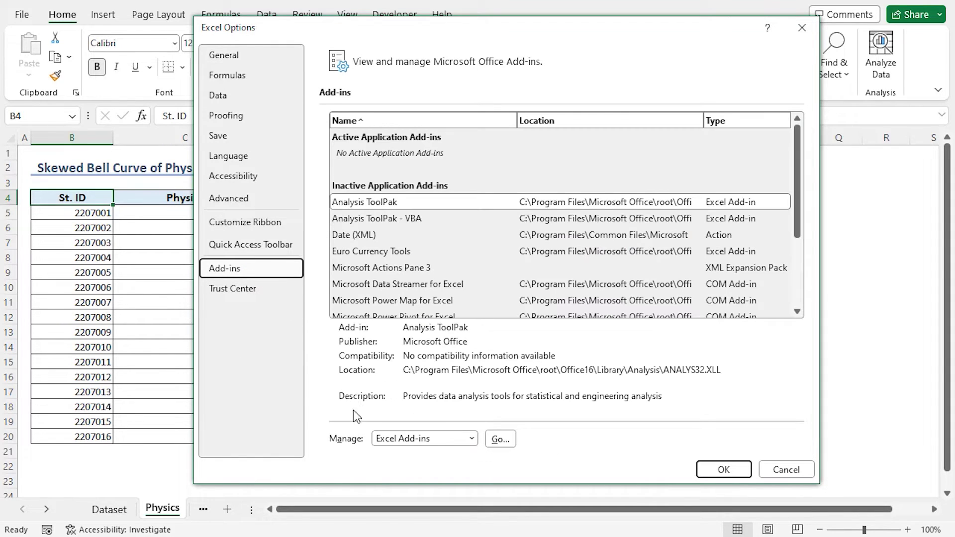
left_click(470, 439)
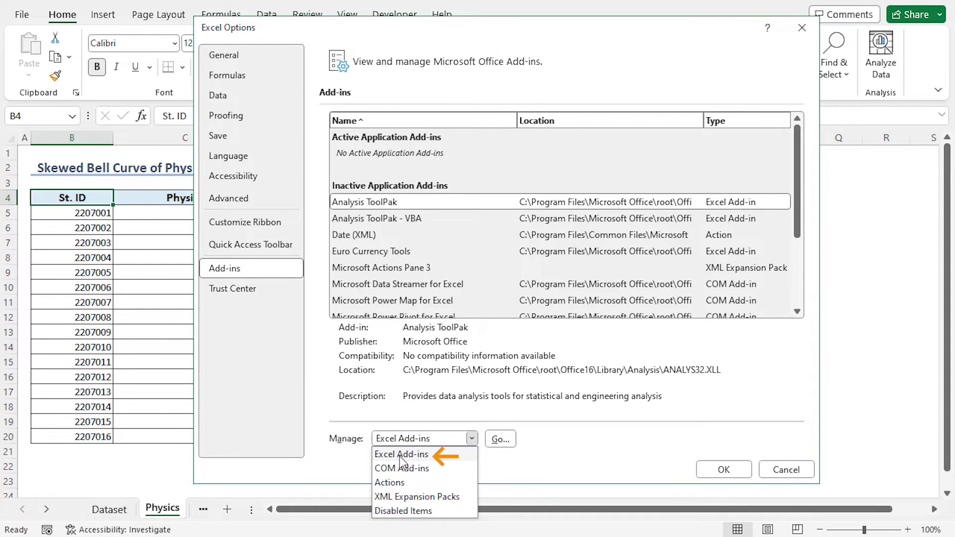
left_click(399, 454)
left_click(494, 443)
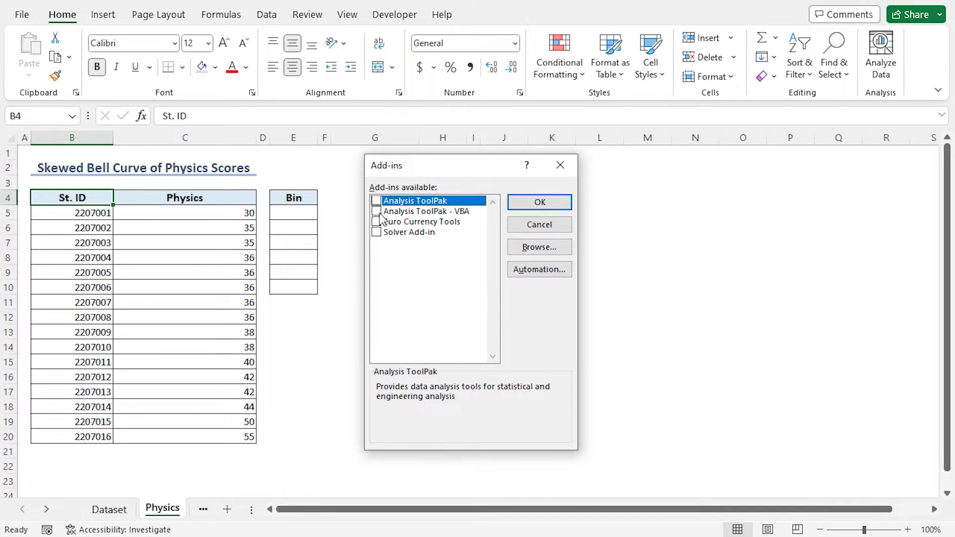
left_click(377, 201)
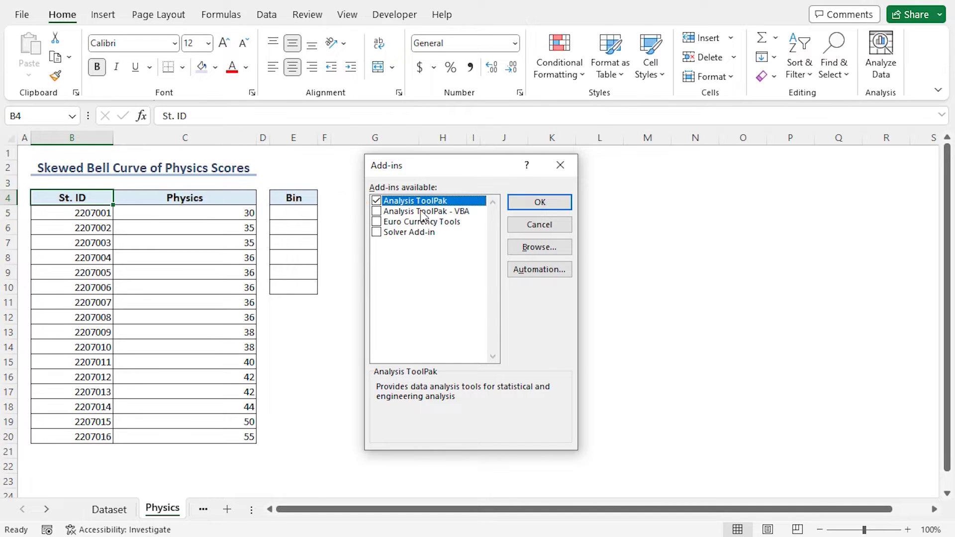
left_click(545, 208)
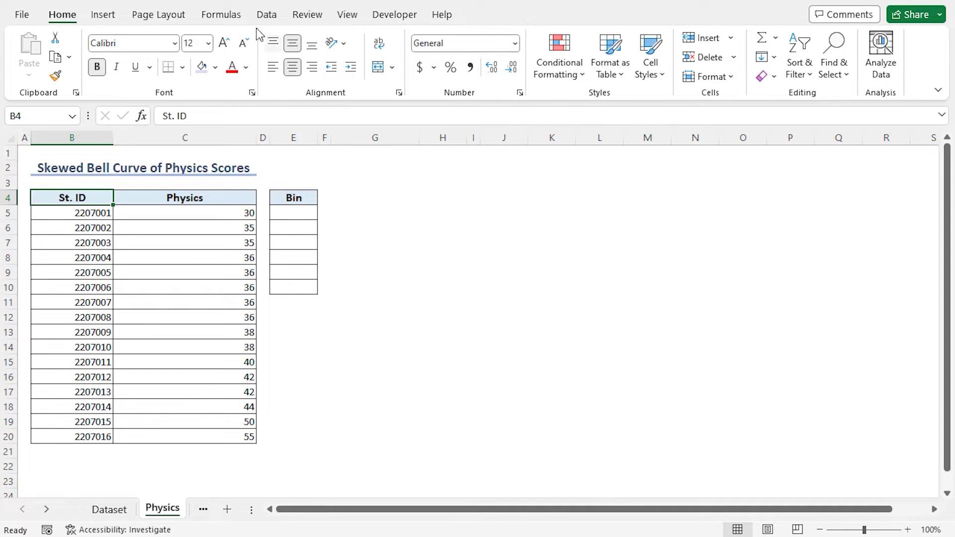
Start Descriptive Statistics from Data Analysis with the Physics scores C5:C20 as input.
left_click(267, 15)
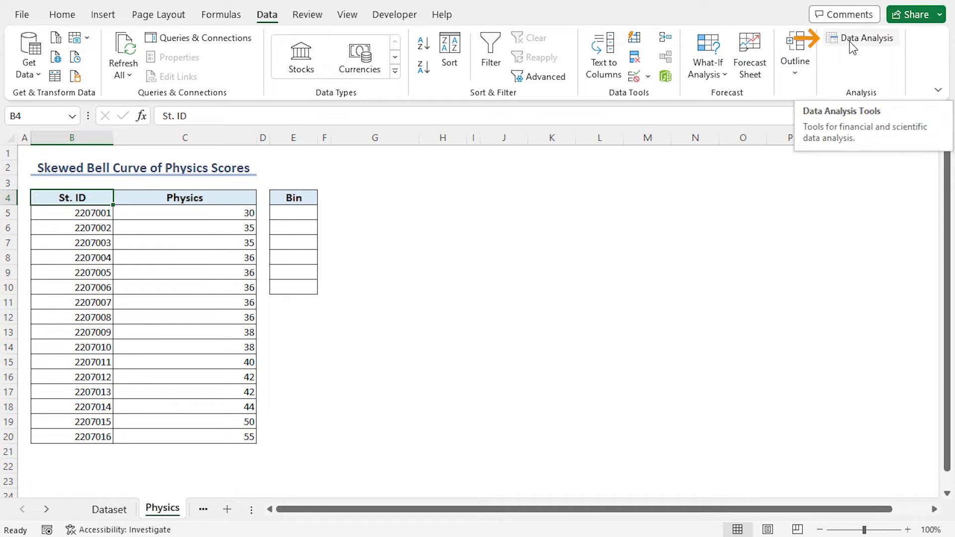
left_click(853, 47)
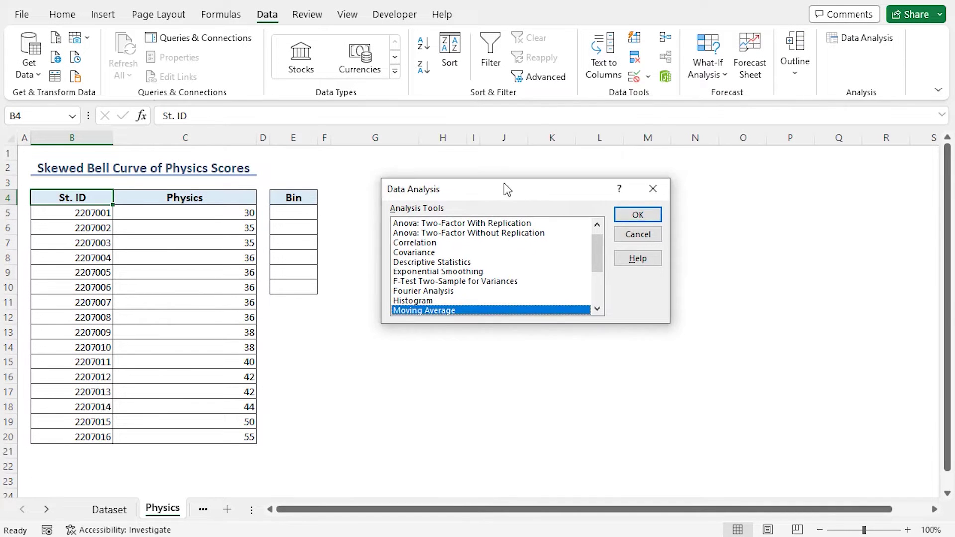
left_click_drag(521, 216, 503, 203)
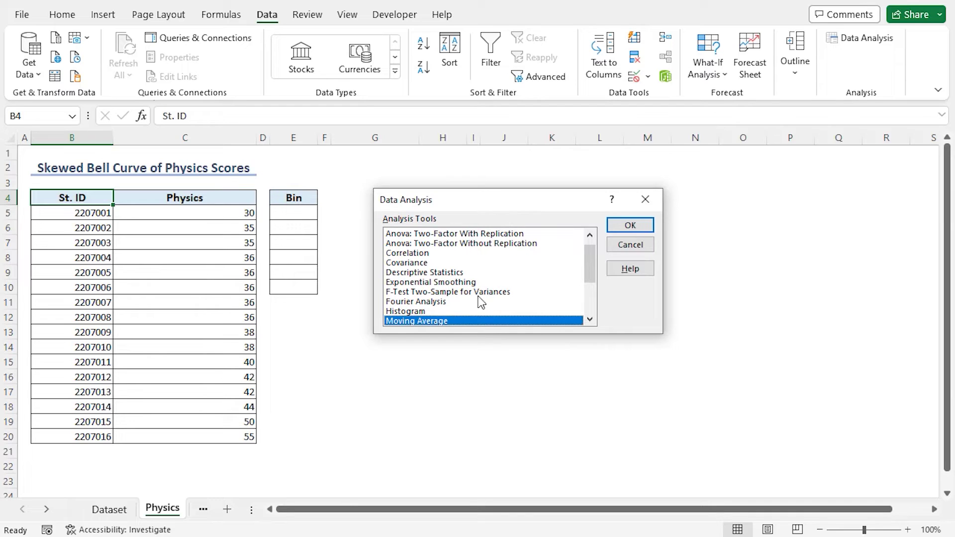
left_click(420, 276)
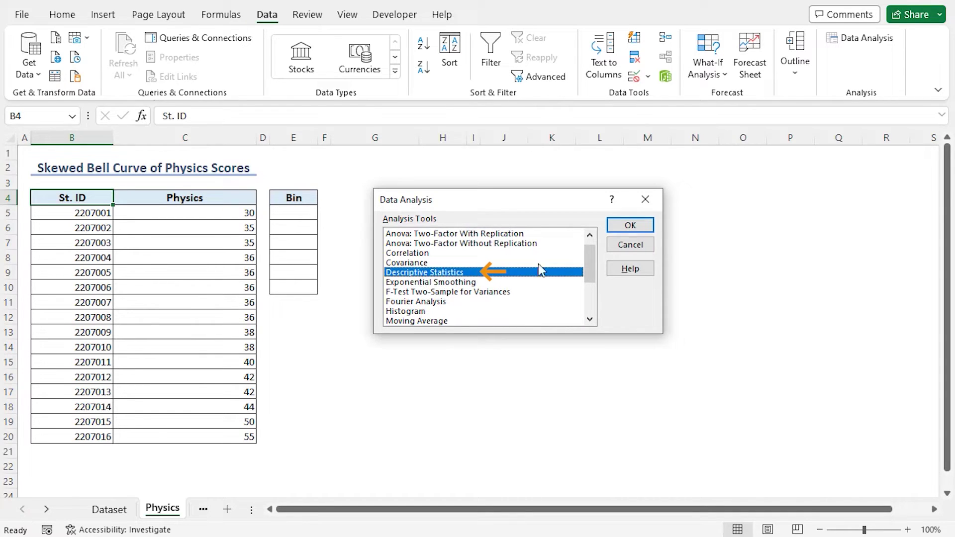
left_click(630, 225)
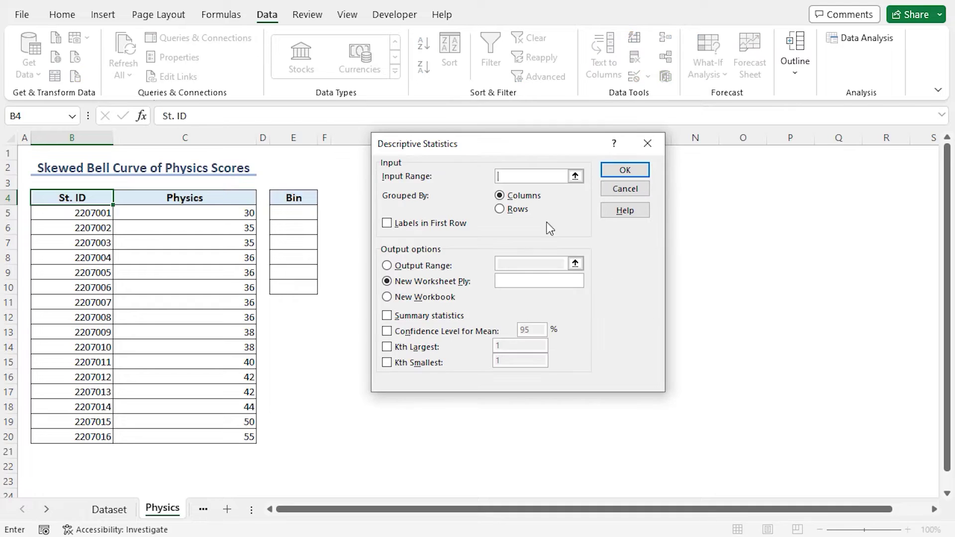
left_click(576, 177)
left_click_drag(200, 214, 190, 438)
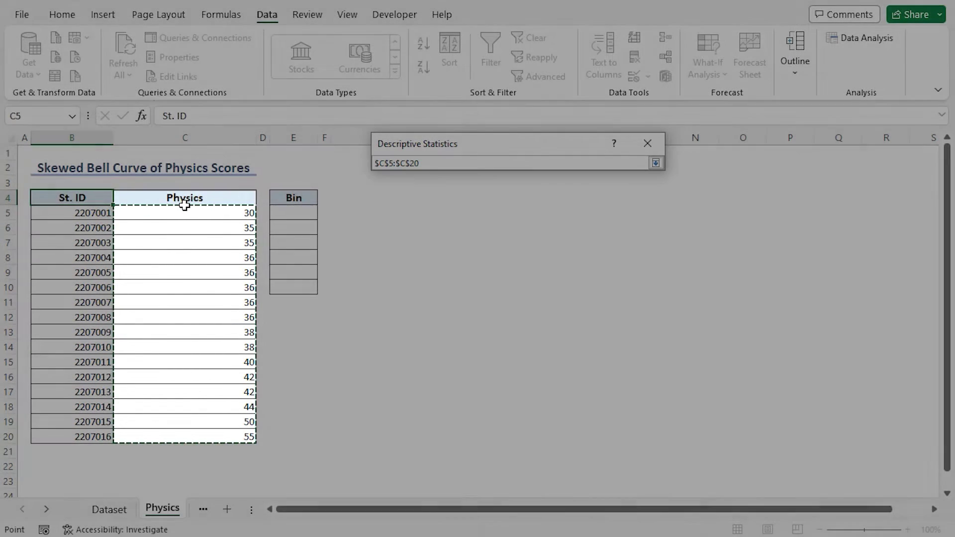
left_click(656, 163)
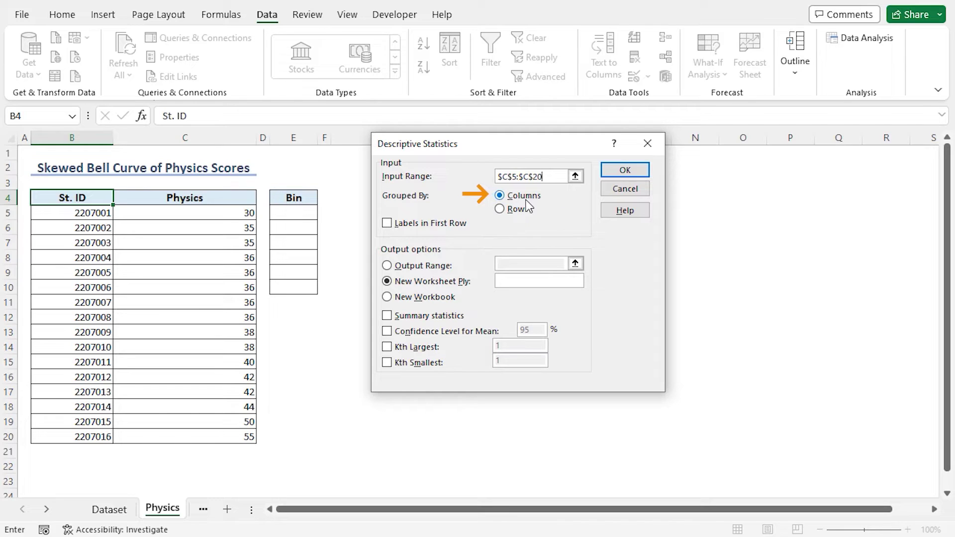
Output the summary statistics on this sheet starting at cell G4.
left_click(390, 266)
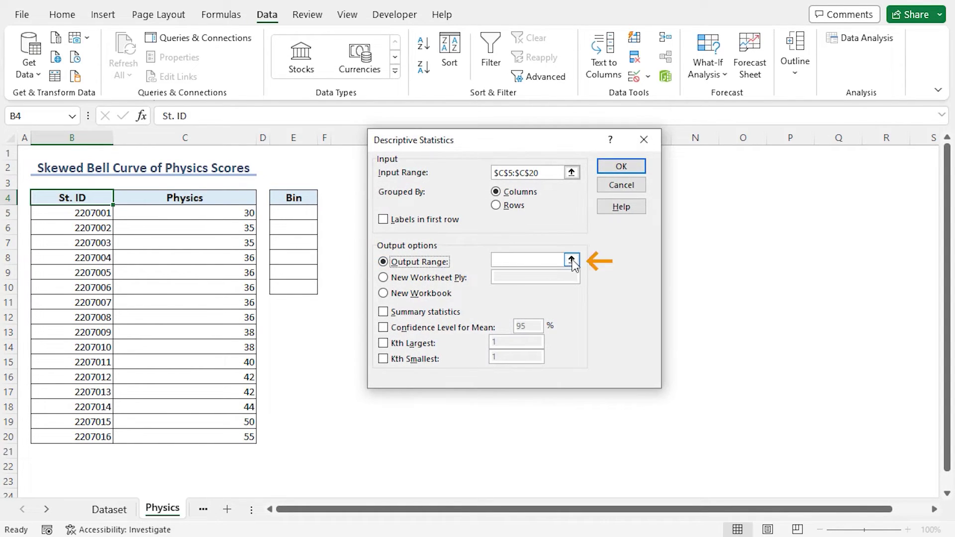
left_click(571, 260)
left_click_drag(418, 146, 546, 166)
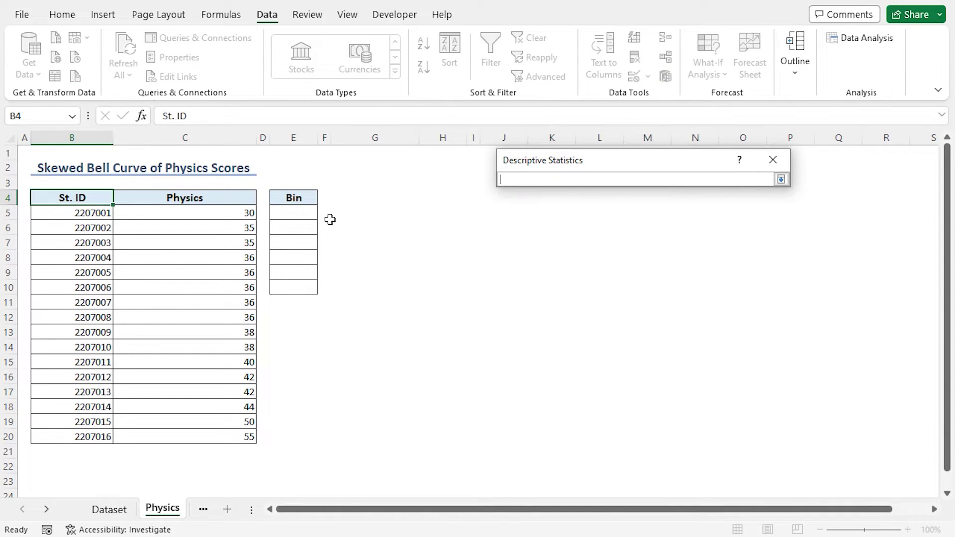
left_click(354, 198)
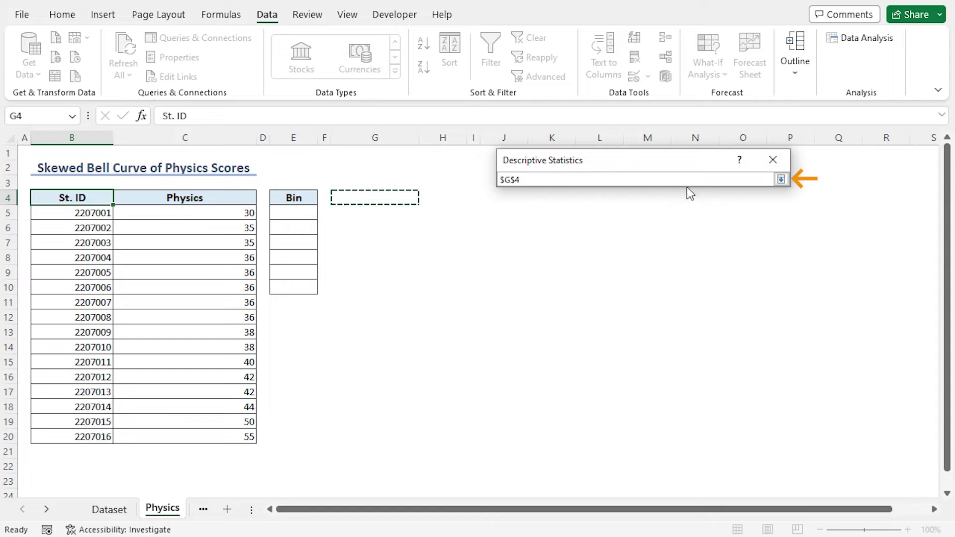
left_click(780, 179)
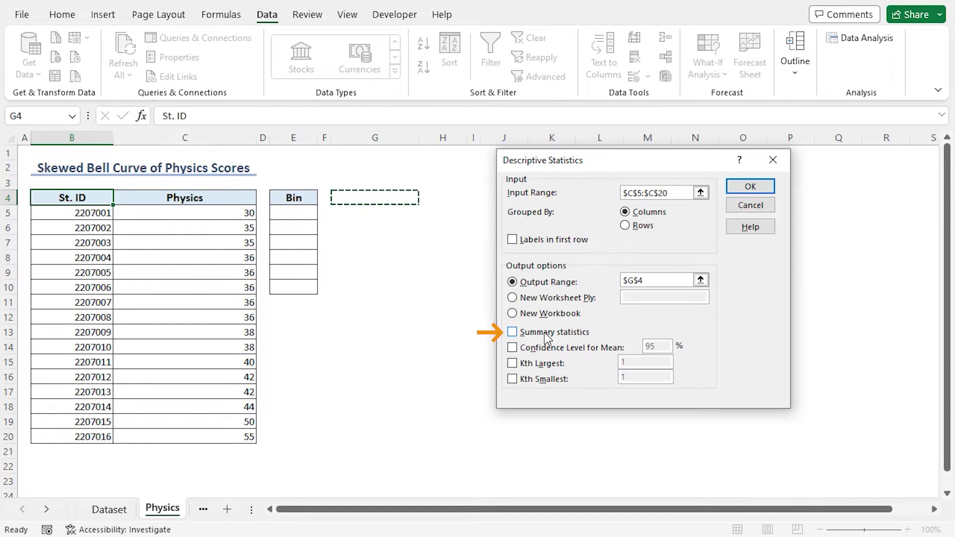
left_click(517, 334)
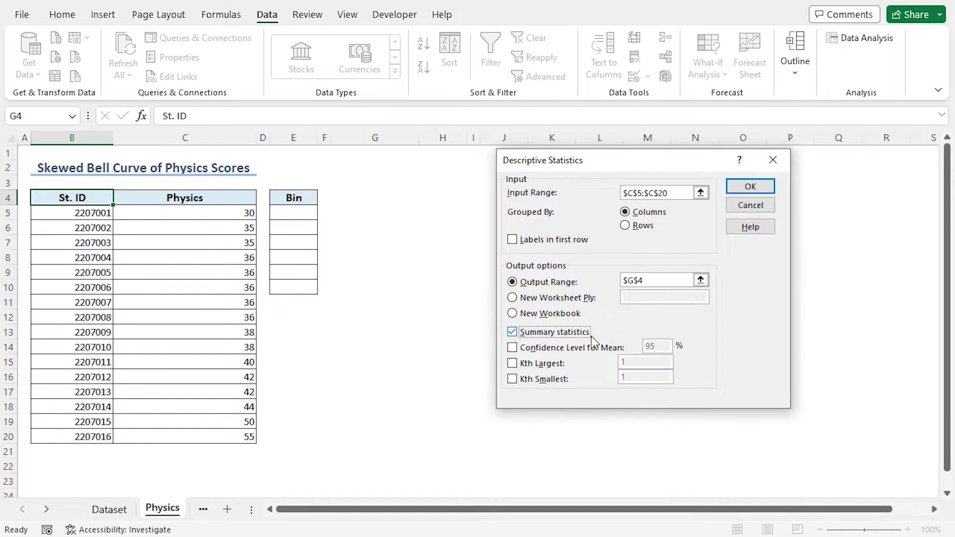
left_click(749, 187)
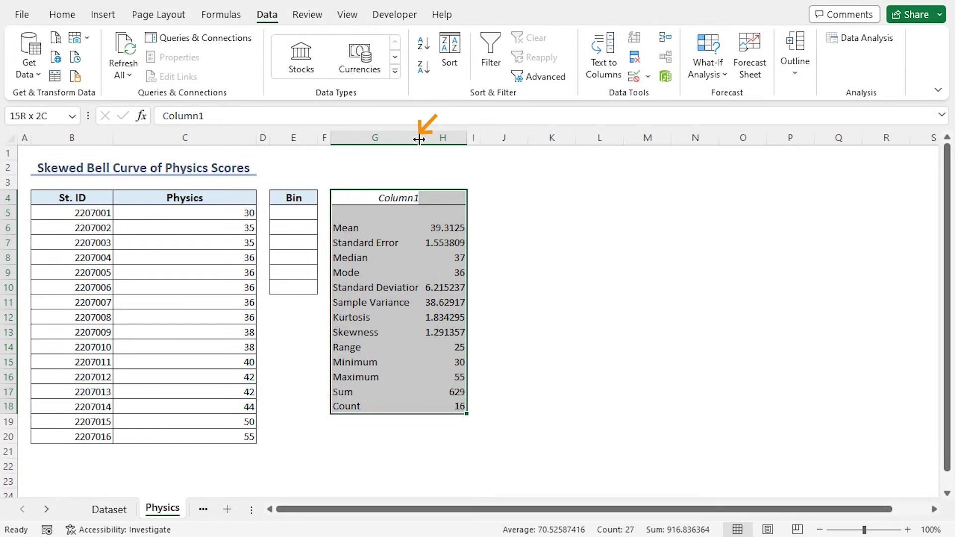
Widen column G and rename the G4 header to 'Summary Statistics'.
left_click_drag(418, 137, 435, 138)
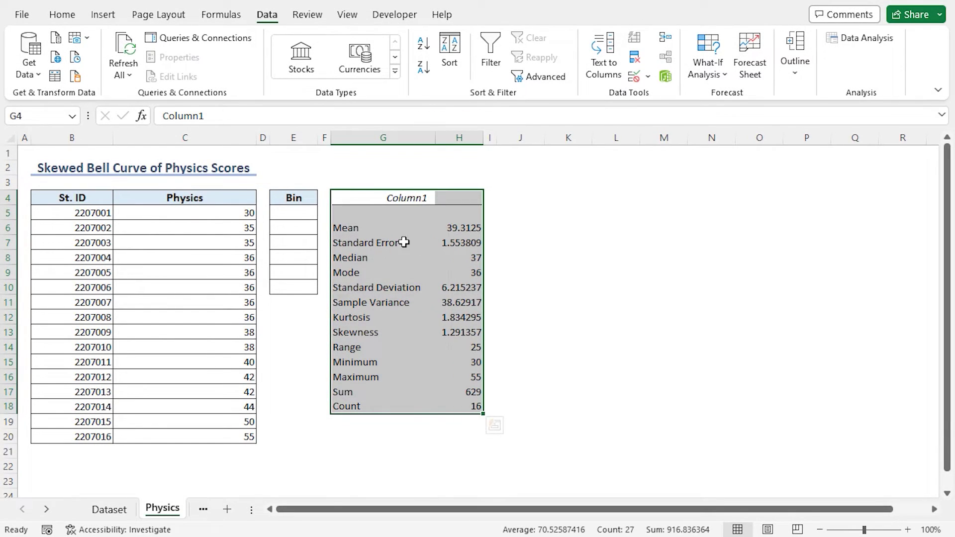
left_click(406, 201)
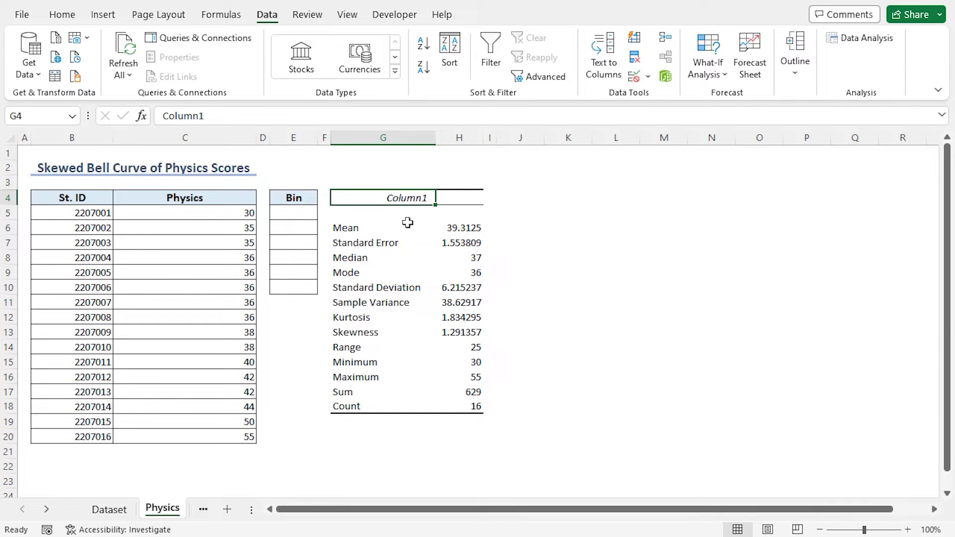
type("Summary St")
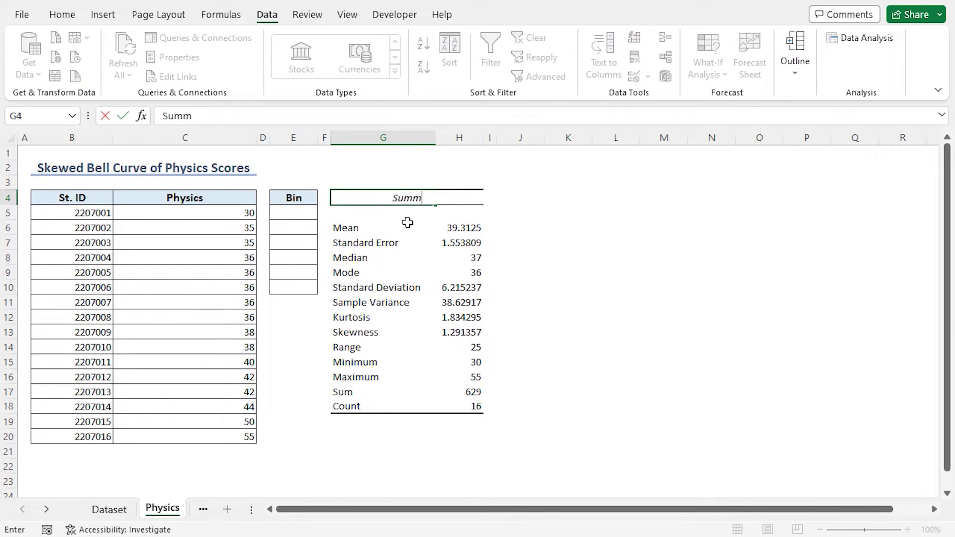
type("atistics")
key("Return")
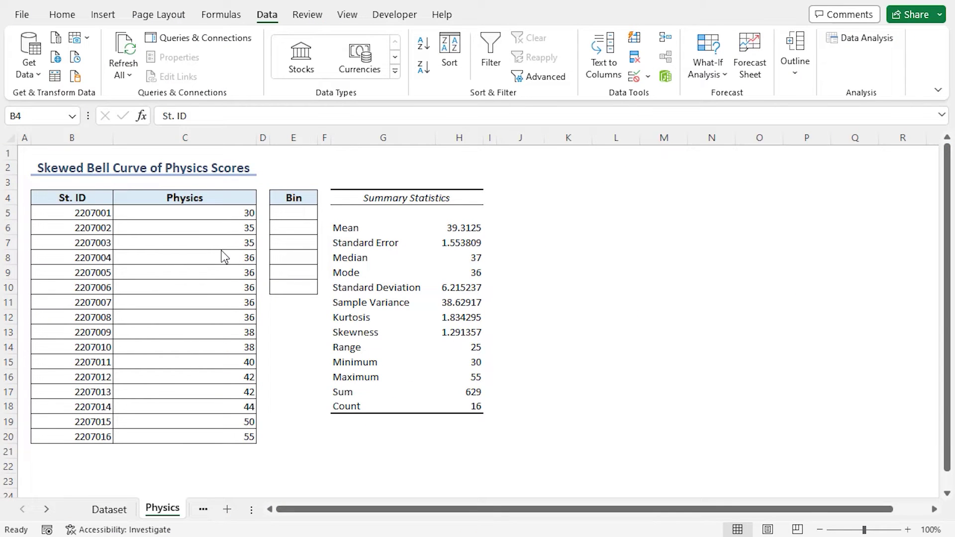
Enter the first bin in E5 as =$H$6-3*$H$10 (mean minus three standard deviations).
left_click(294, 215)
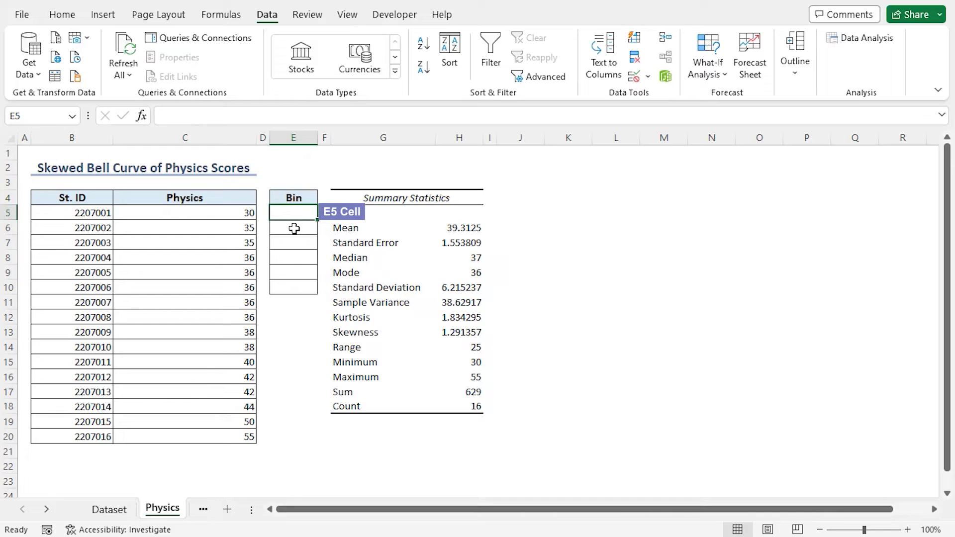
type("=")
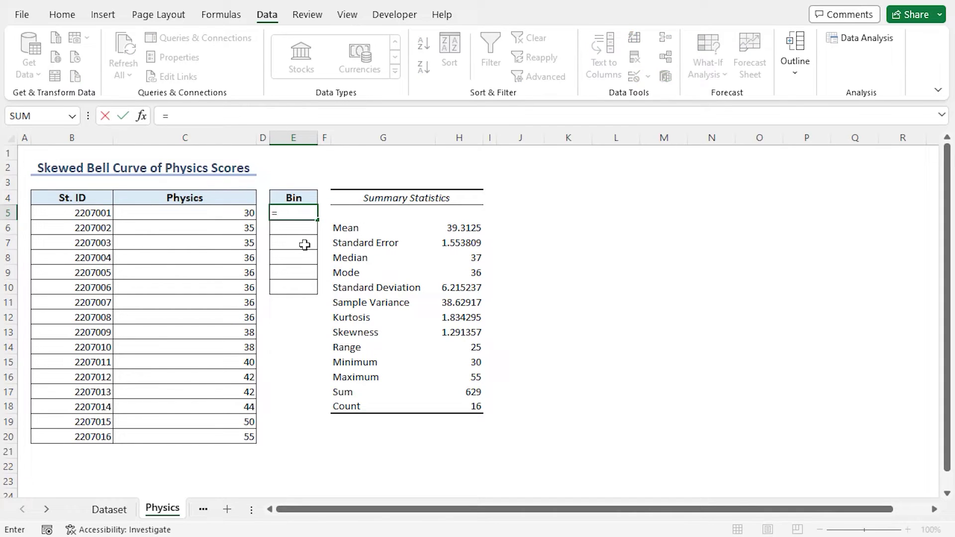
left_click(464, 230)
key("F4")
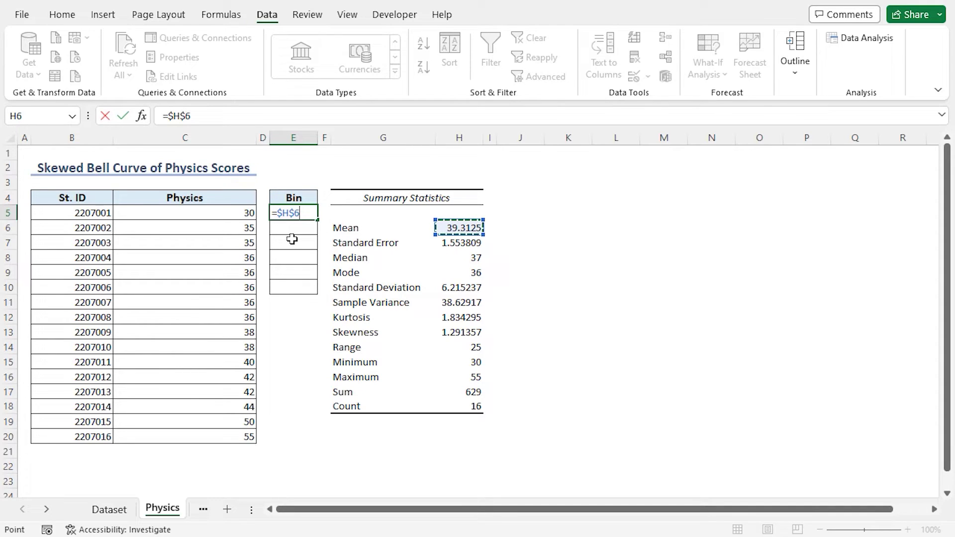
type("-3*")
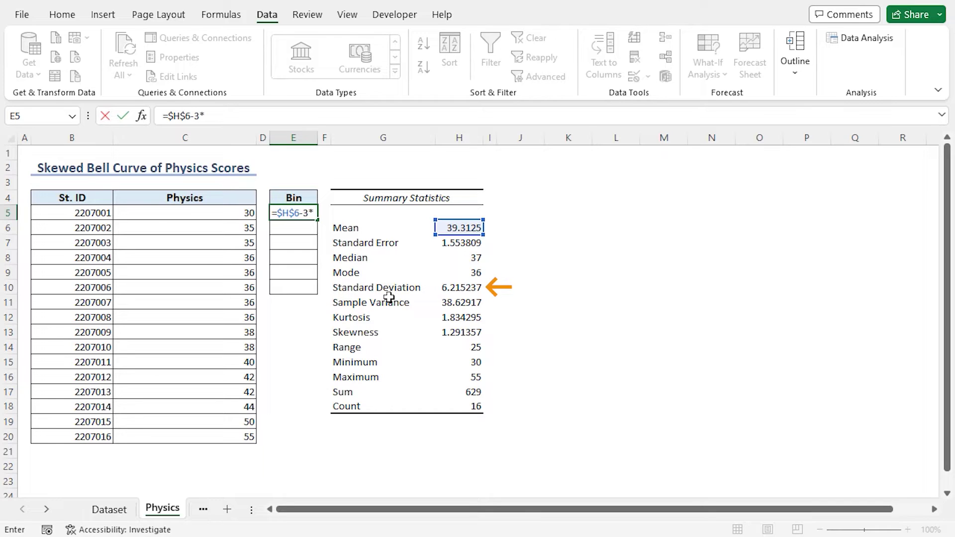
left_click(467, 290)
key("F4")
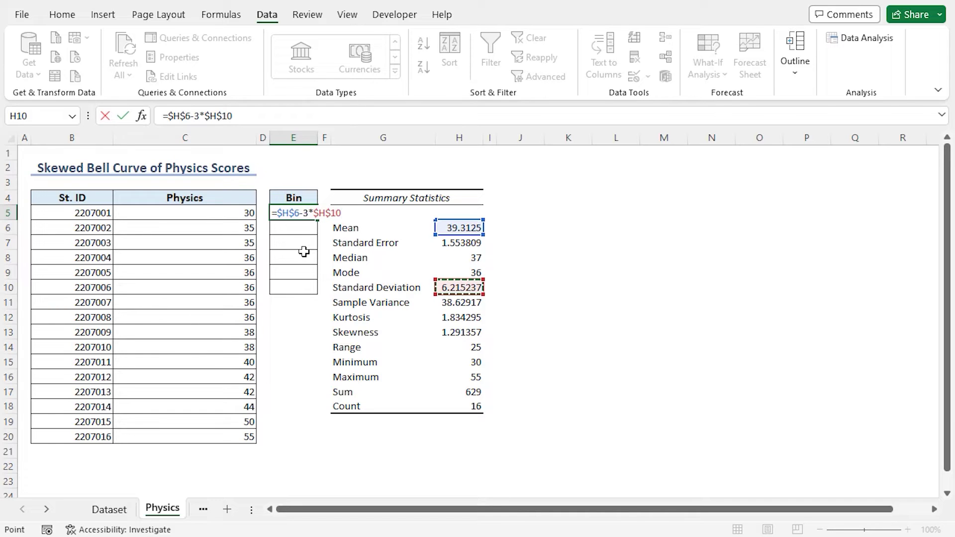
key("Return")
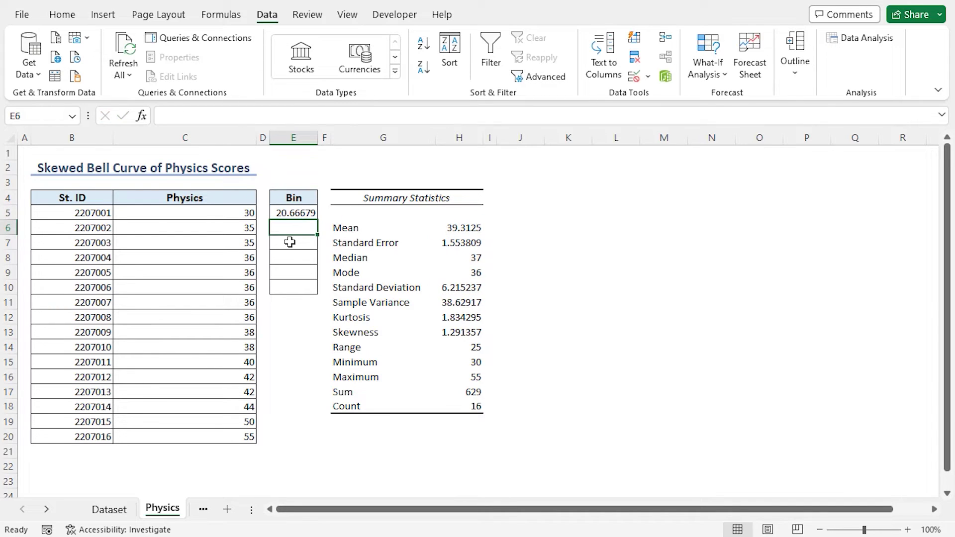
Enter =E5+$H$10 in E6 and fill the bins down to E10, ending at 51.74297.
type("=")
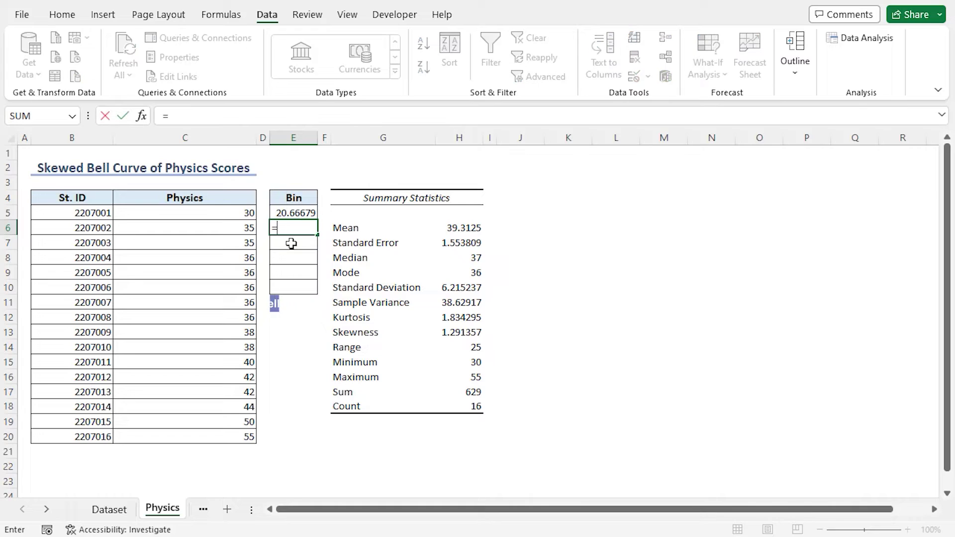
left_click(294, 213)
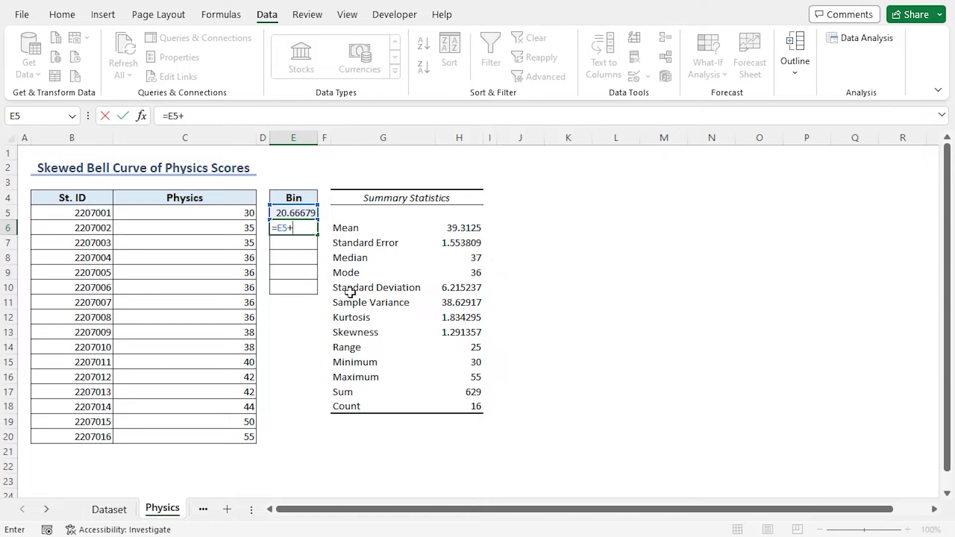
left_click(455, 289)
key("F4")
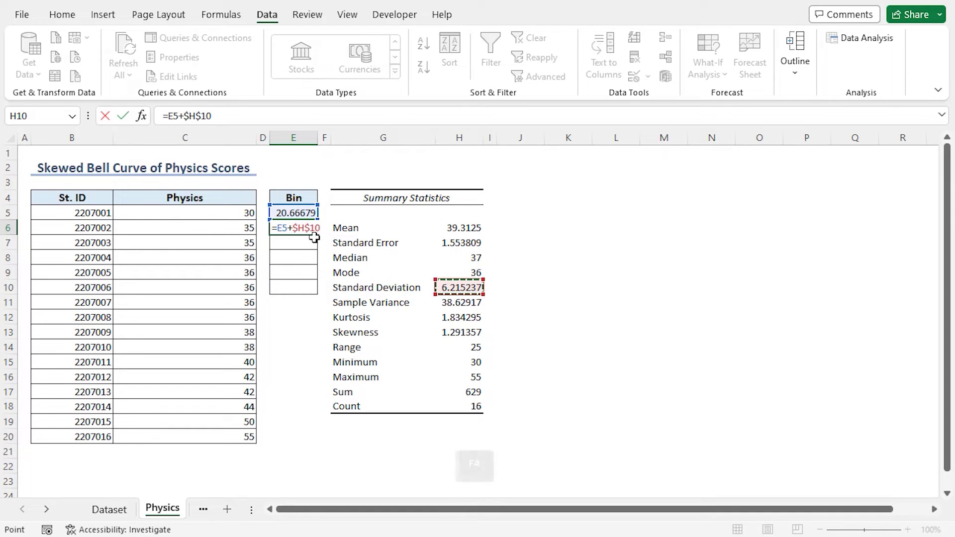
key("Return")
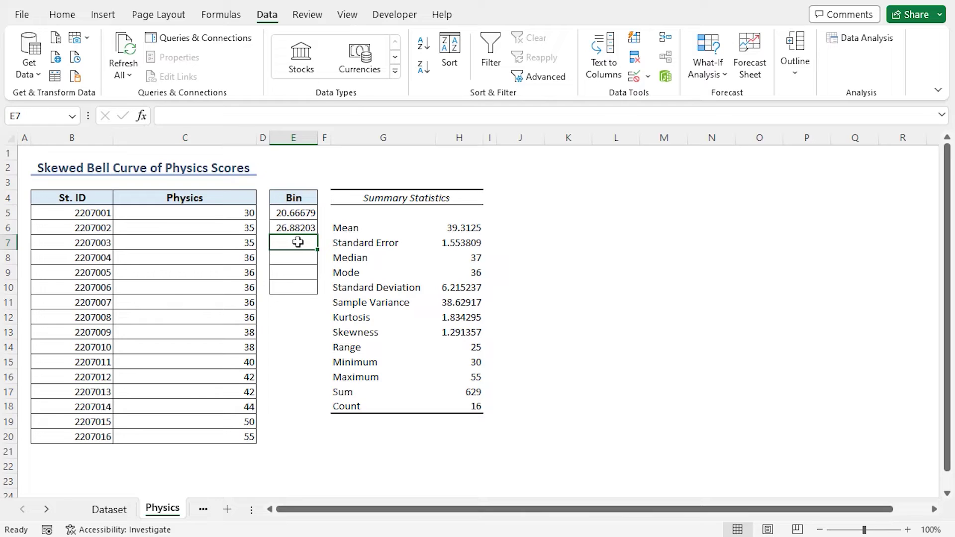
left_click(293, 229)
left_click_drag(317, 235, 318, 291)
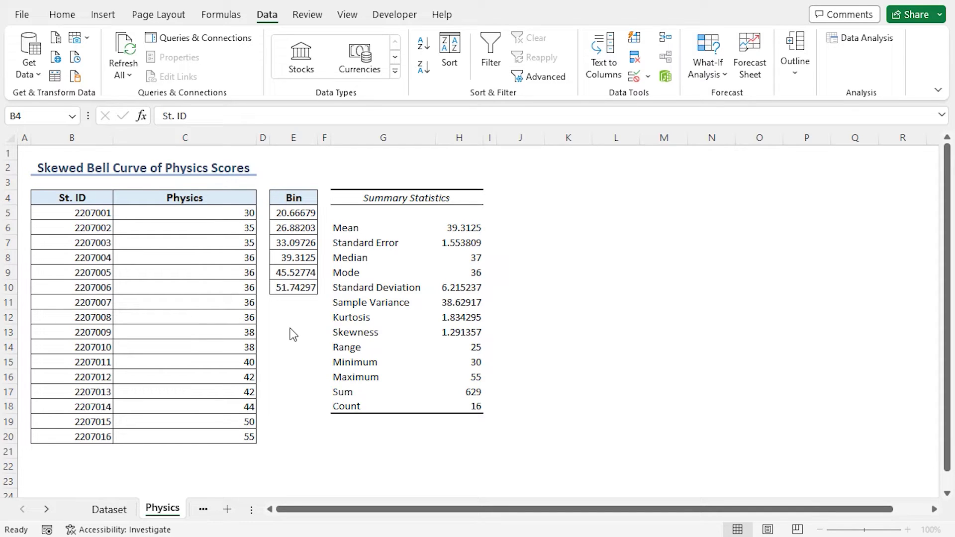
Start a Histogram analysis with the Physics scores C5:C20 as the input range.
left_click(267, 18)
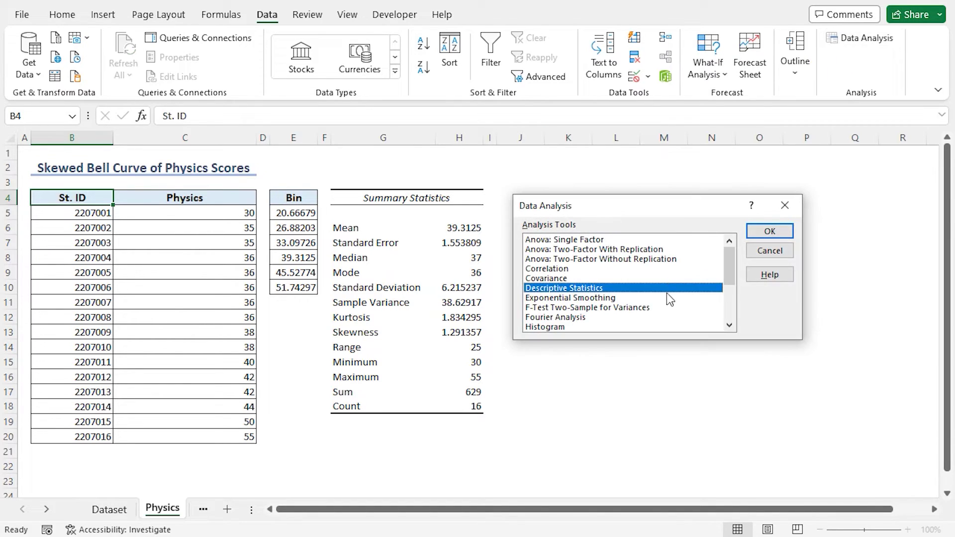
left_click_drag(620, 204, 651, 204)
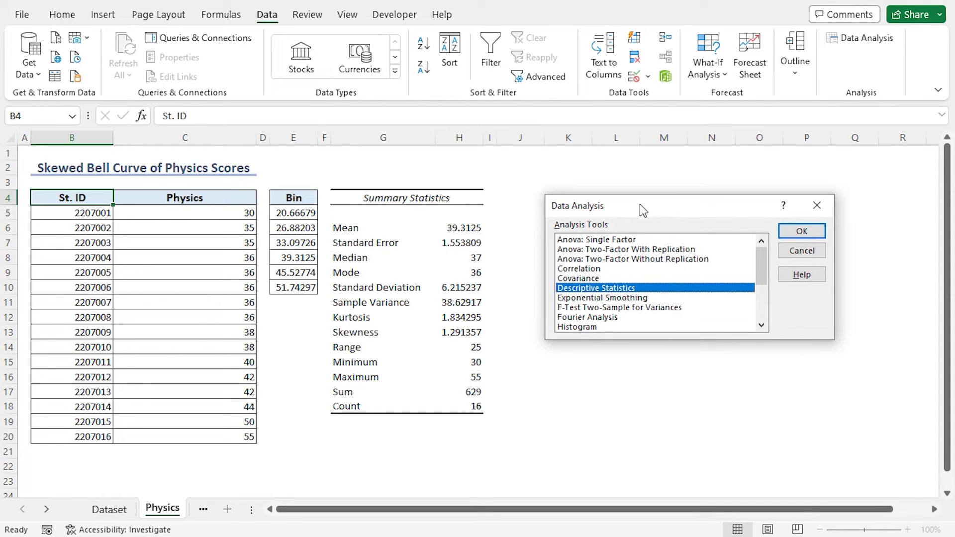
left_click(576, 327)
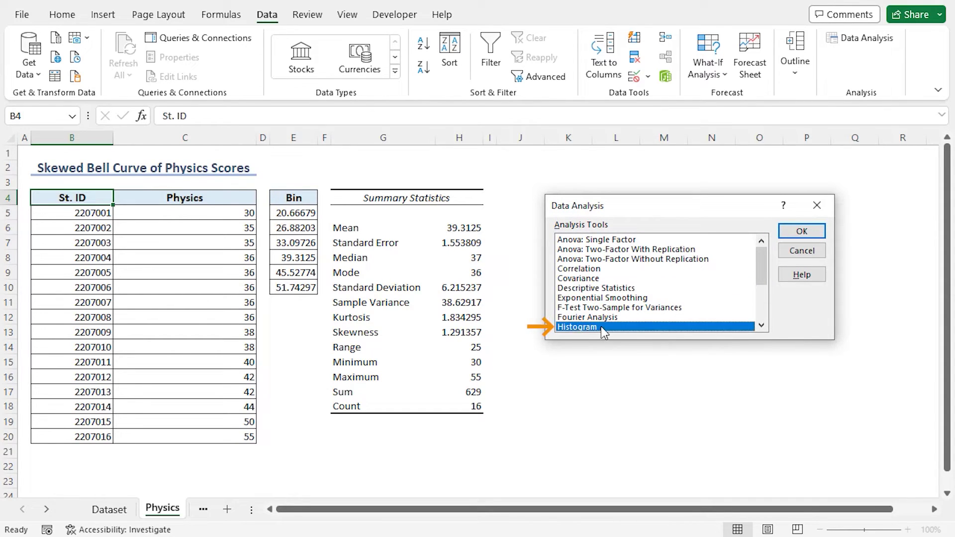
left_click(800, 232)
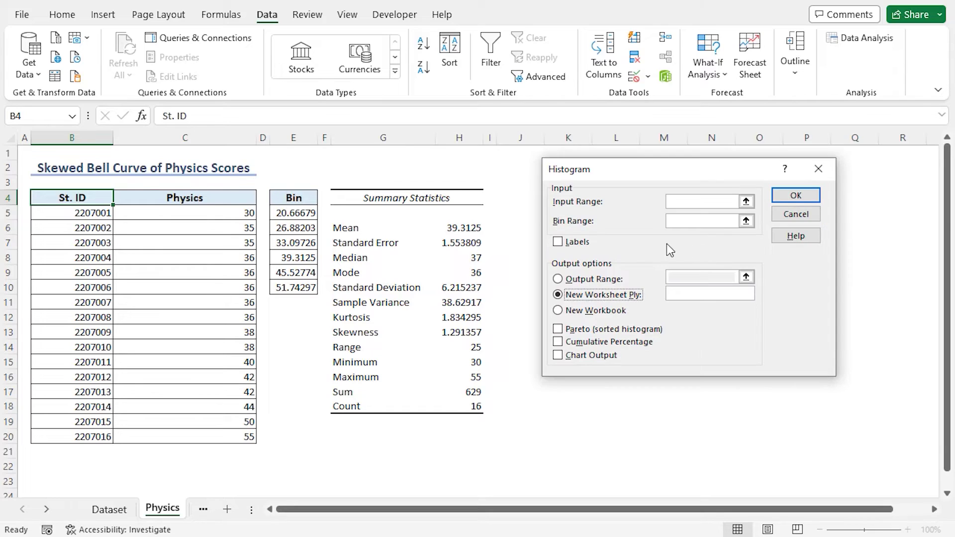
left_click(746, 202)
left_click_drag(198, 215, 211, 429)
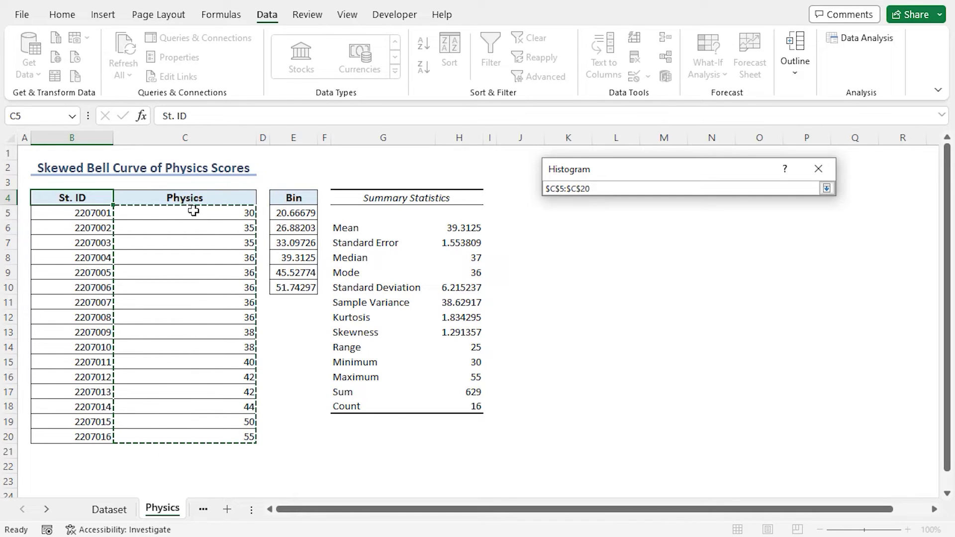
left_click(826, 188)
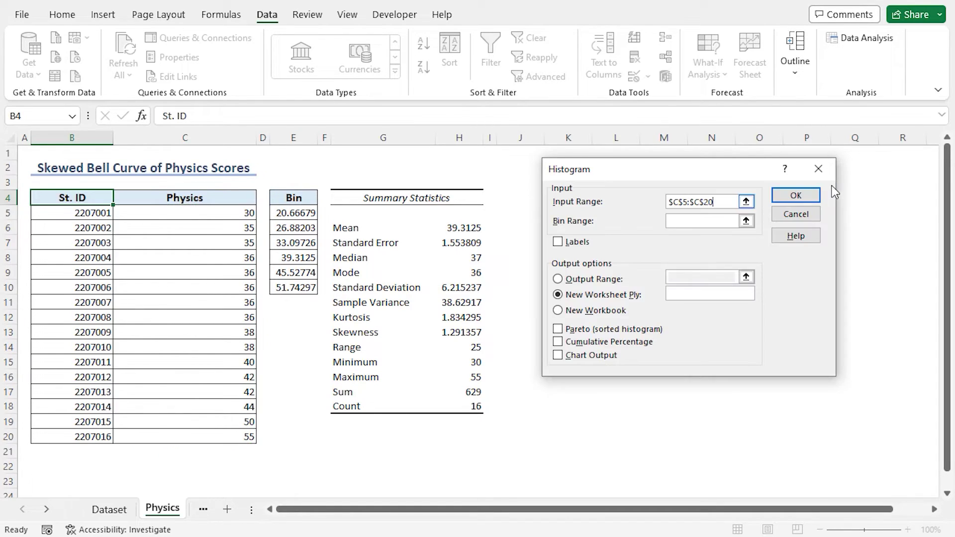
Use bin range E6:E10 and output at J4 to generate the frequency table.
left_click(746, 220)
left_click_drag(291, 228, 293, 287)
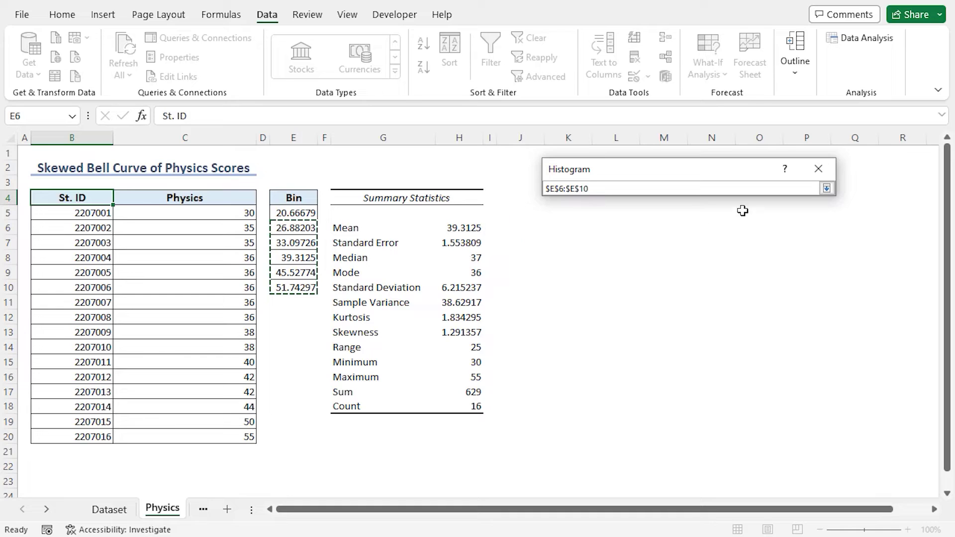
left_click(827, 190)
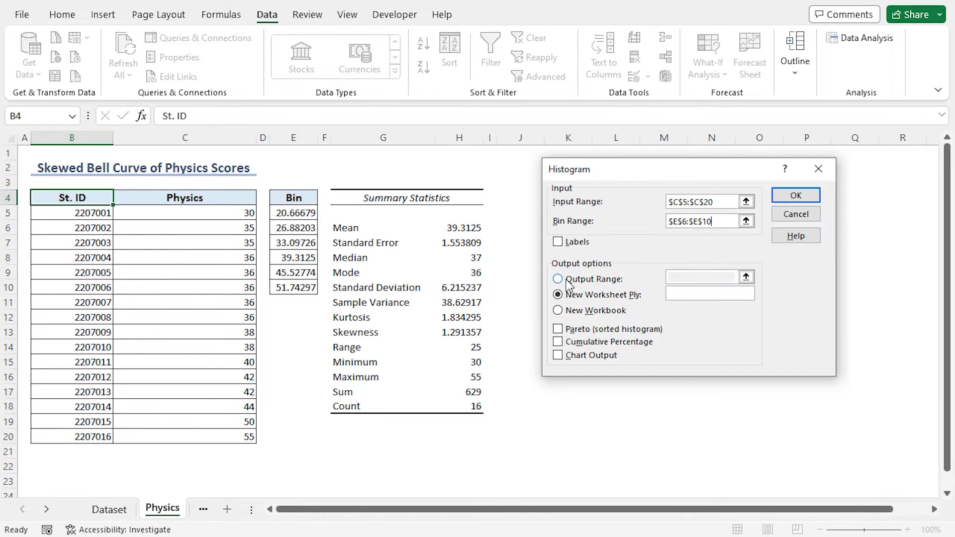
left_click(604, 282)
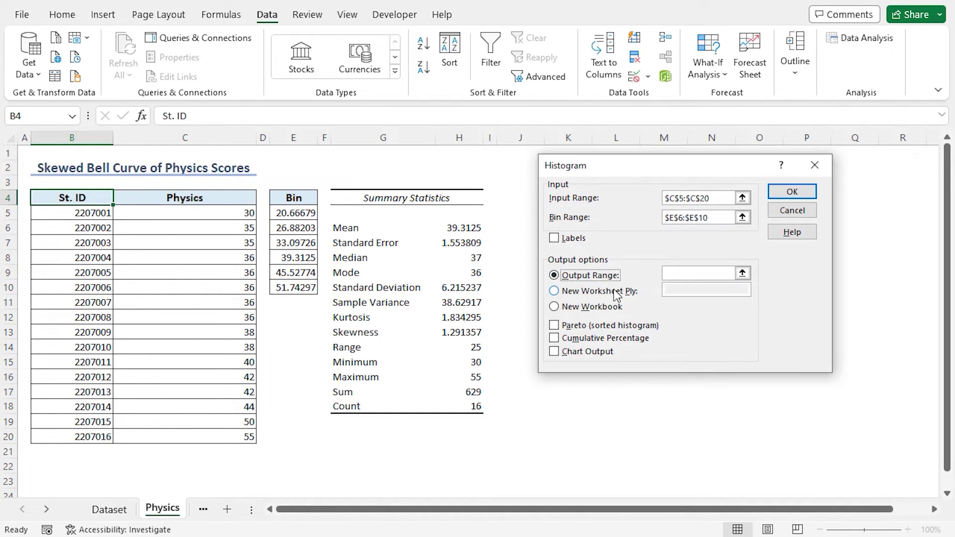
left_click(741, 273)
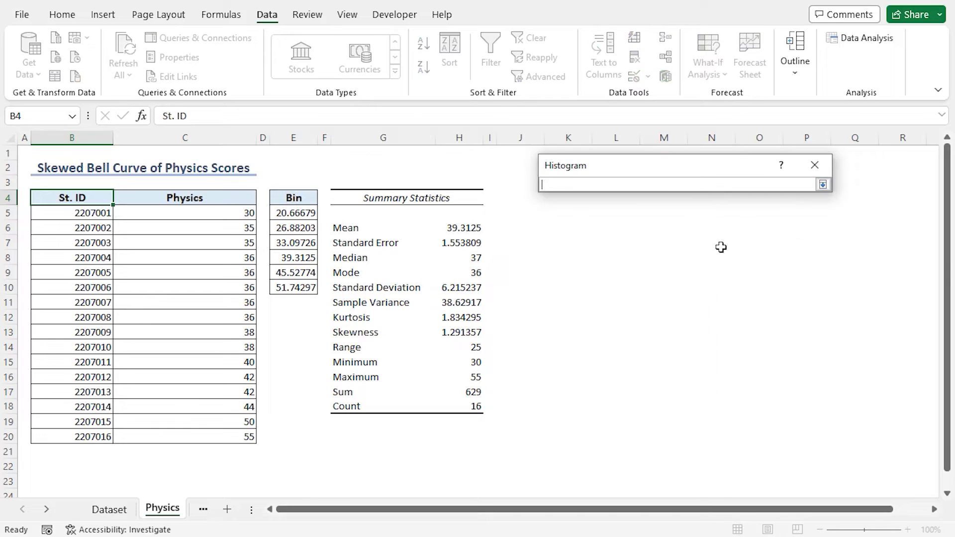
left_click_drag(647, 173, 720, 171)
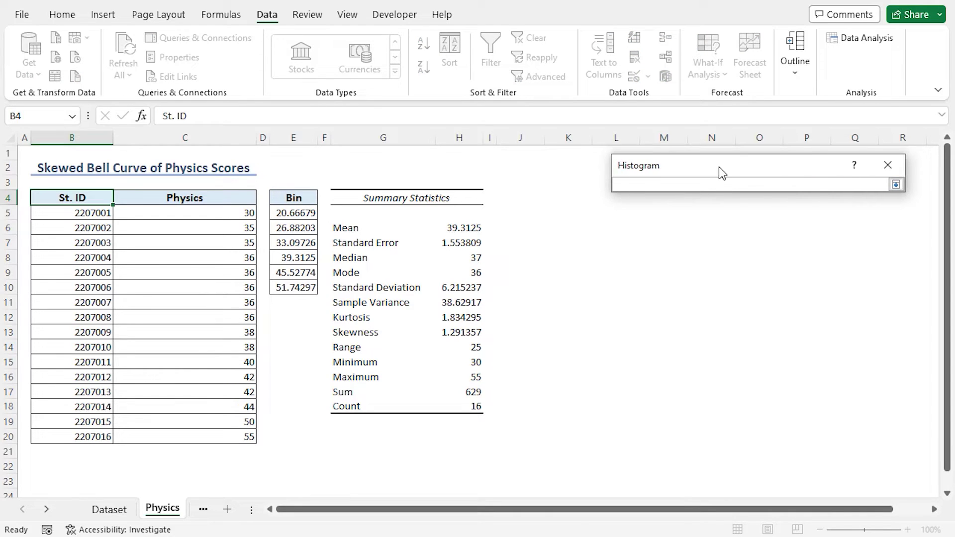
left_click(523, 197)
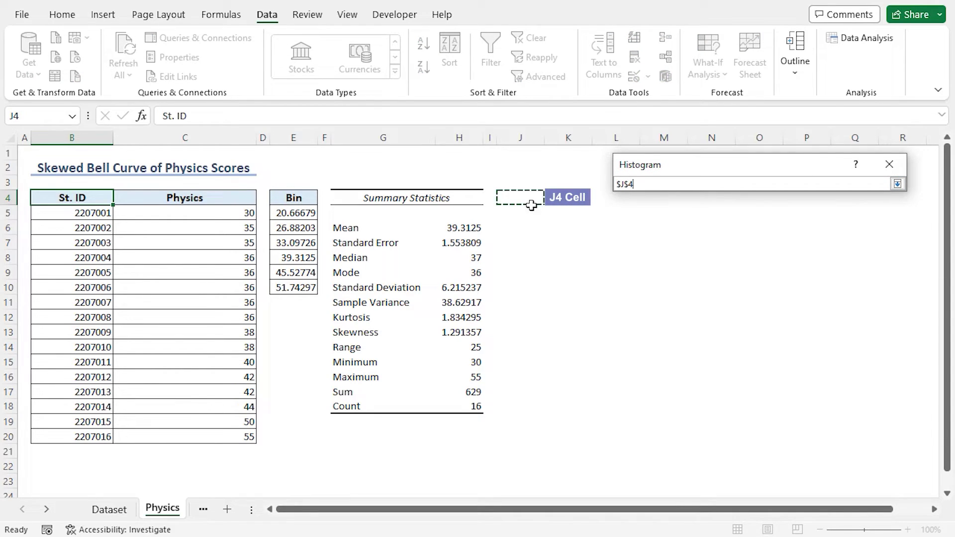
left_click(898, 183)
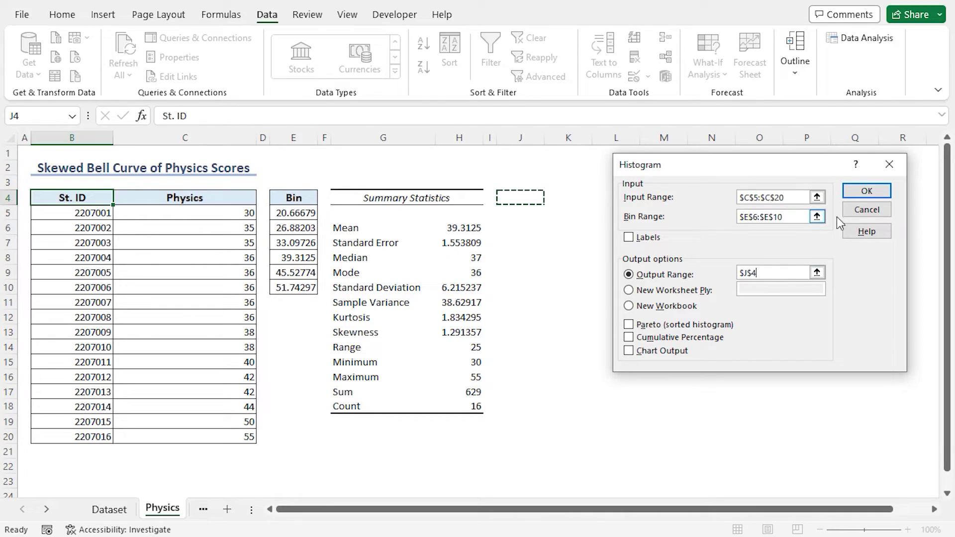
left_click(865, 194)
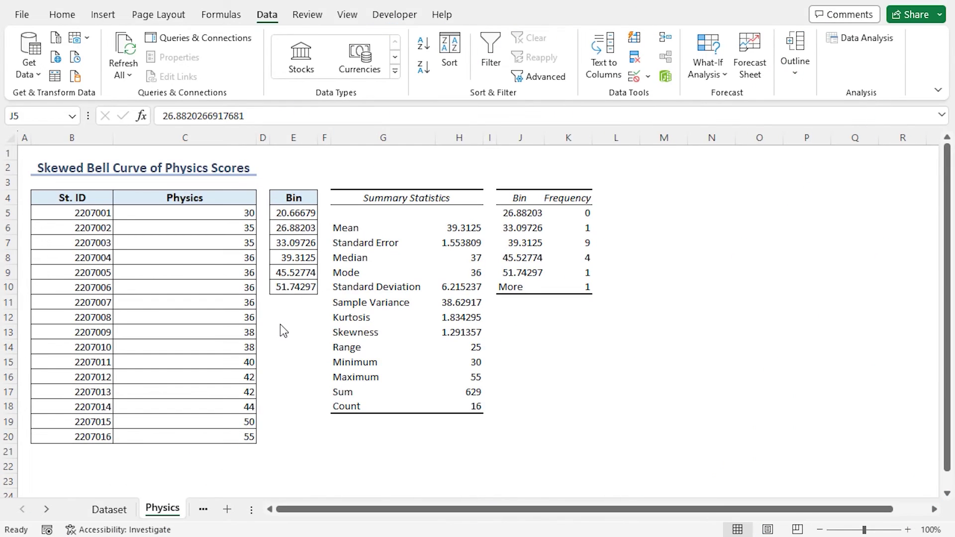
Insert a Scatter with Smooth Lines chart of the bins and frequencies in J6:K10.
left_click_drag(520, 227, 586, 286)
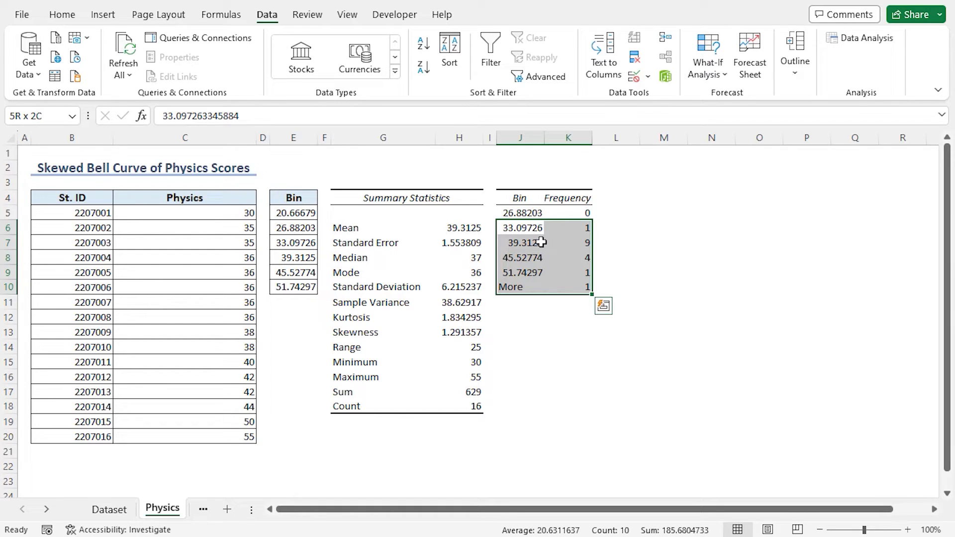
left_click(103, 20)
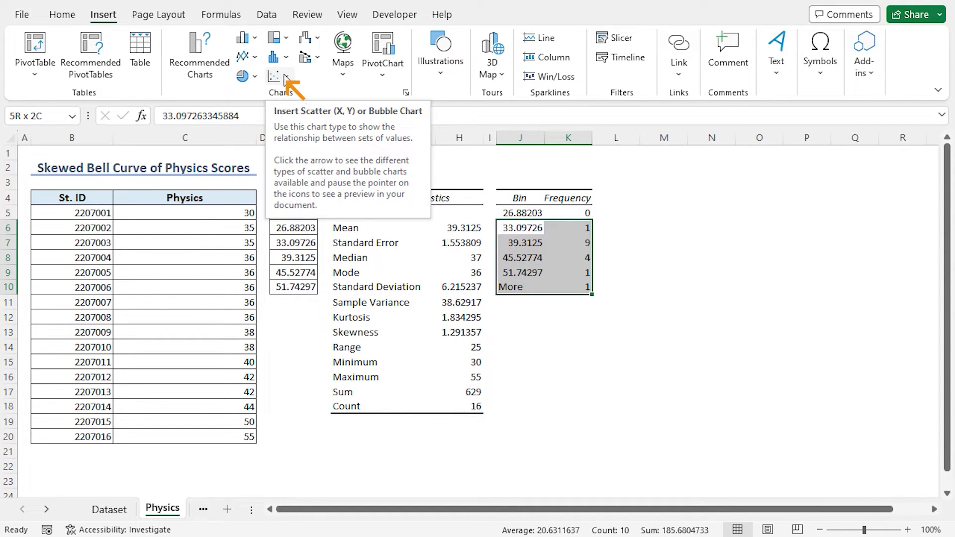
left_click(285, 77)
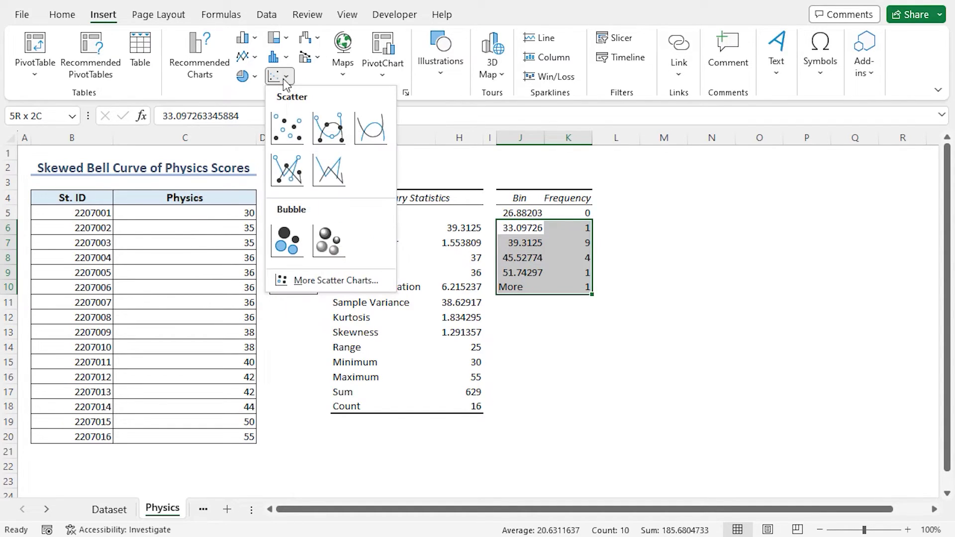
left_click(367, 135)
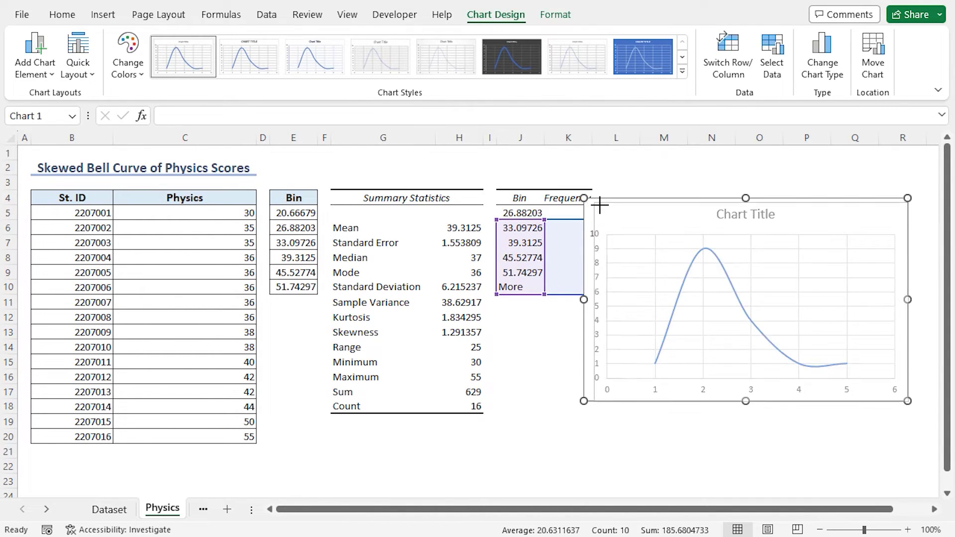
Resize the chart beside the frequency table and title it 'Positively Skewed Bell Curve'.
left_click_drag(607, 208, 608, 209)
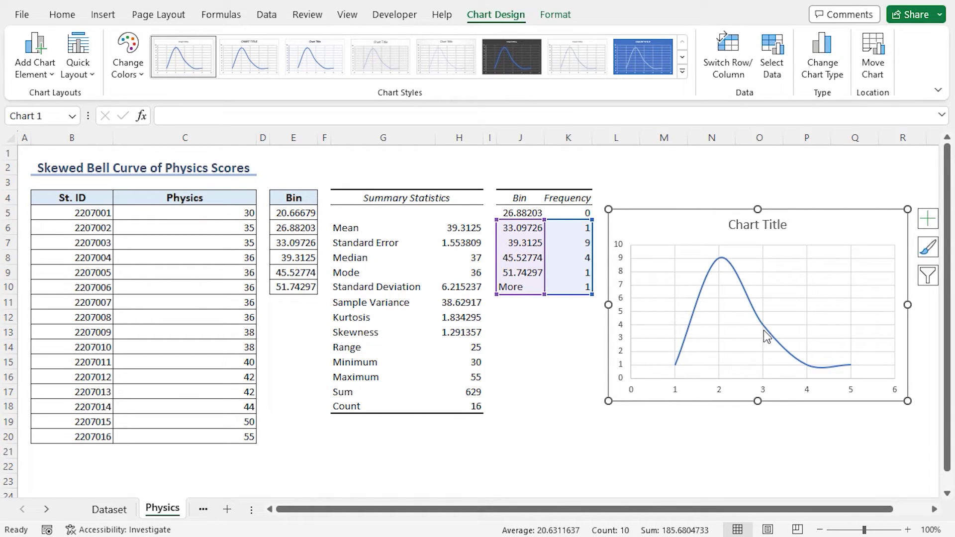
mouse_move(851, 373)
left_click(780, 225)
left_click_drag(787, 225, 742, 226)
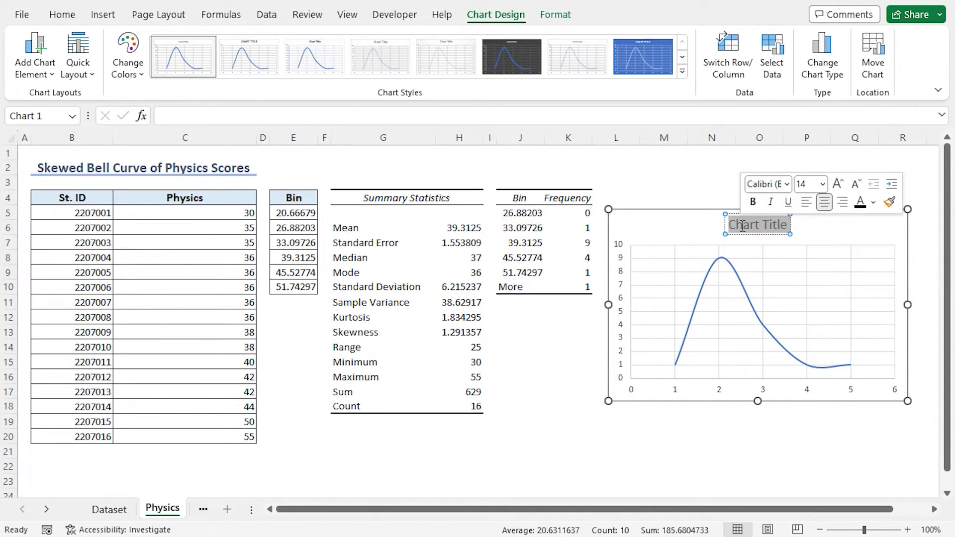
type("Positive")
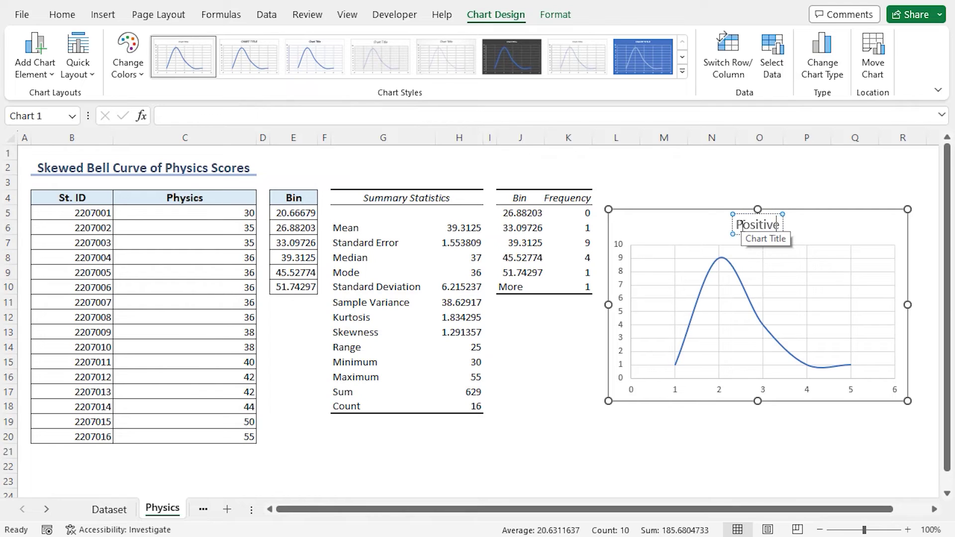
type("ly Ske")
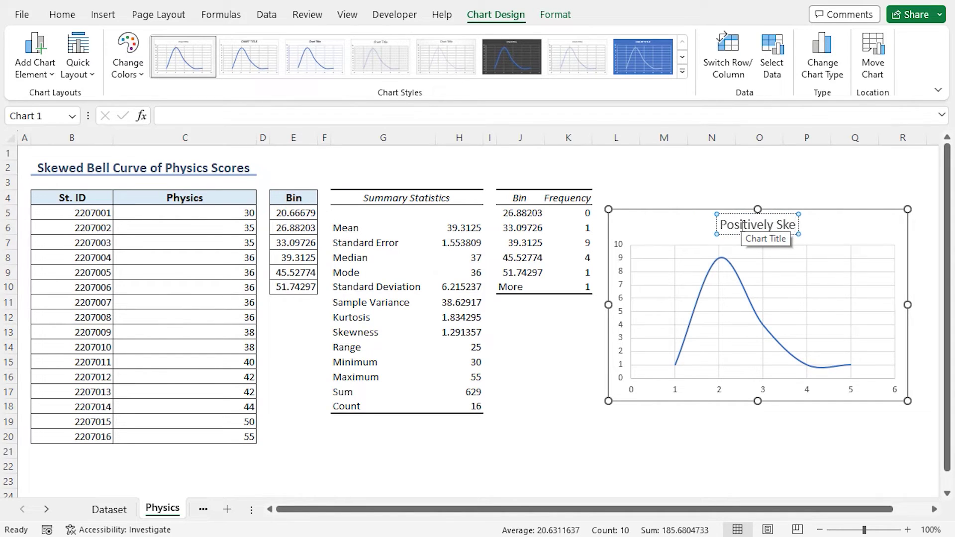
type("wed Bell Curv")
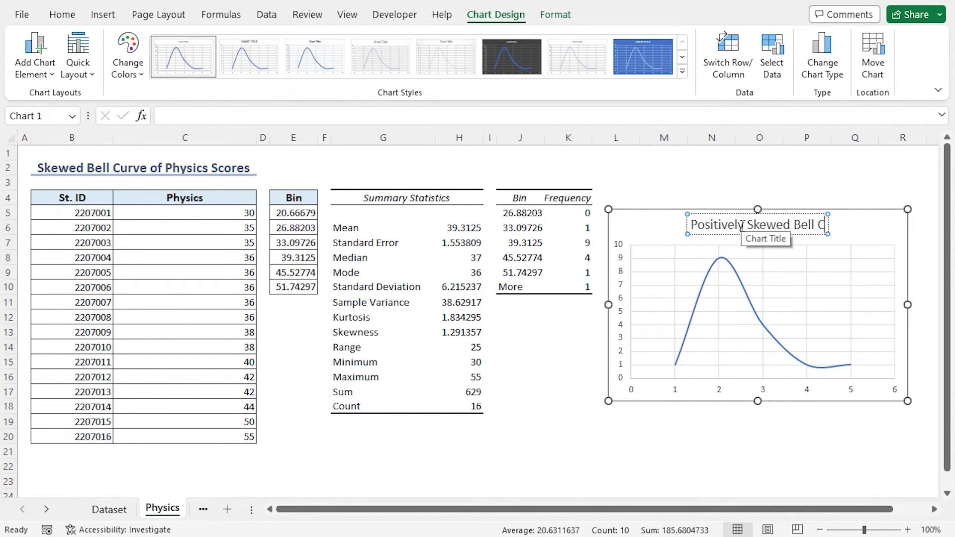
type("e")
left_click(859, 229)
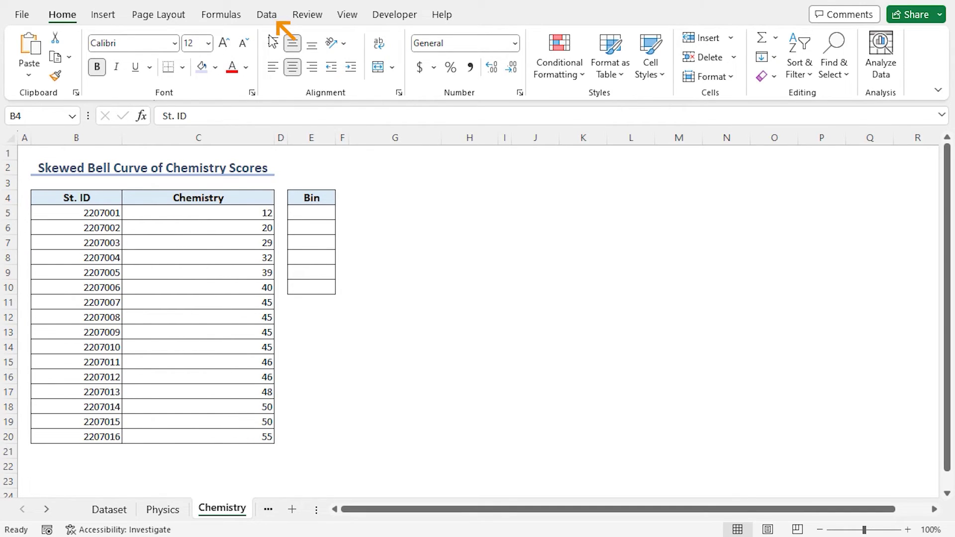
Run Descriptive Statistics on the Chemistry scores, outputting summary statistics at G4.
left_click(266, 15)
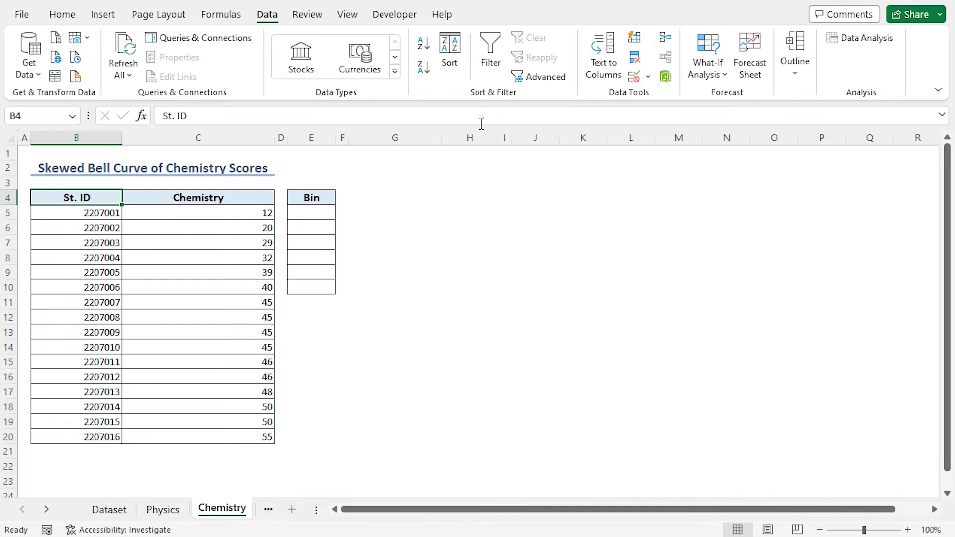
left_click(853, 44)
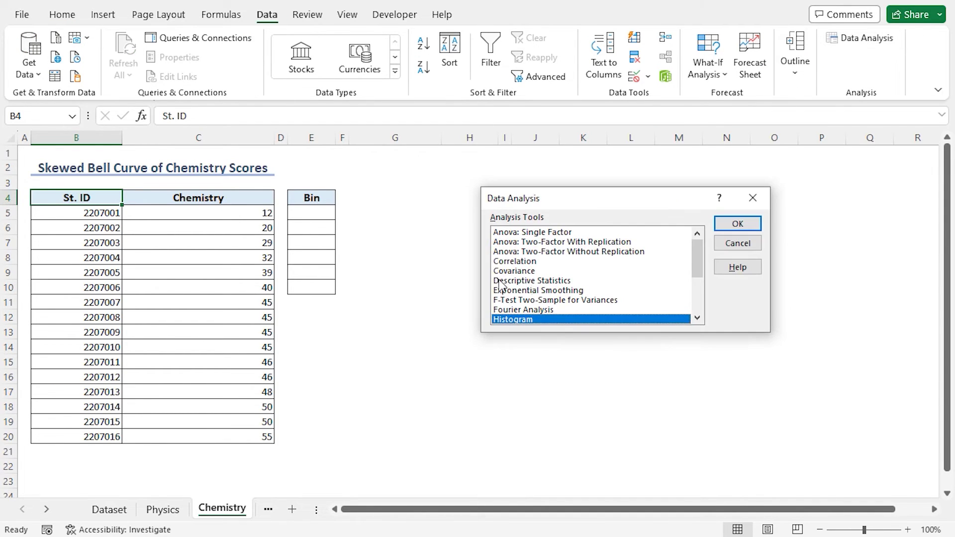
left_click(534, 281)
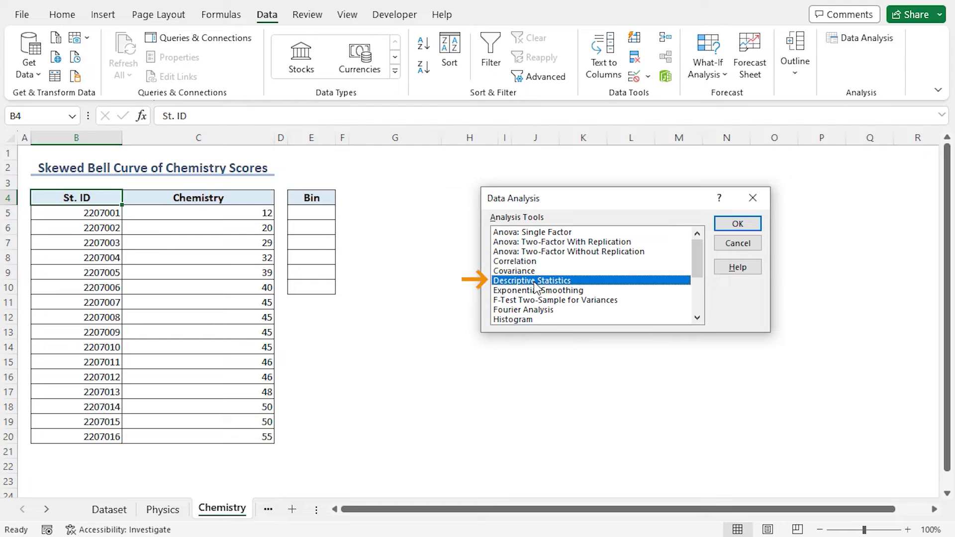
left_click(737, 223)
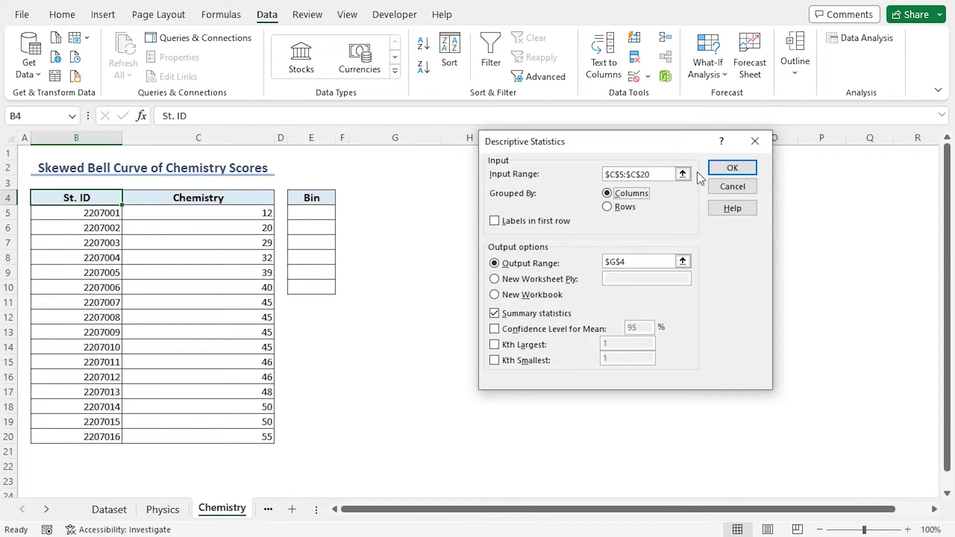
left_click(720, 169)
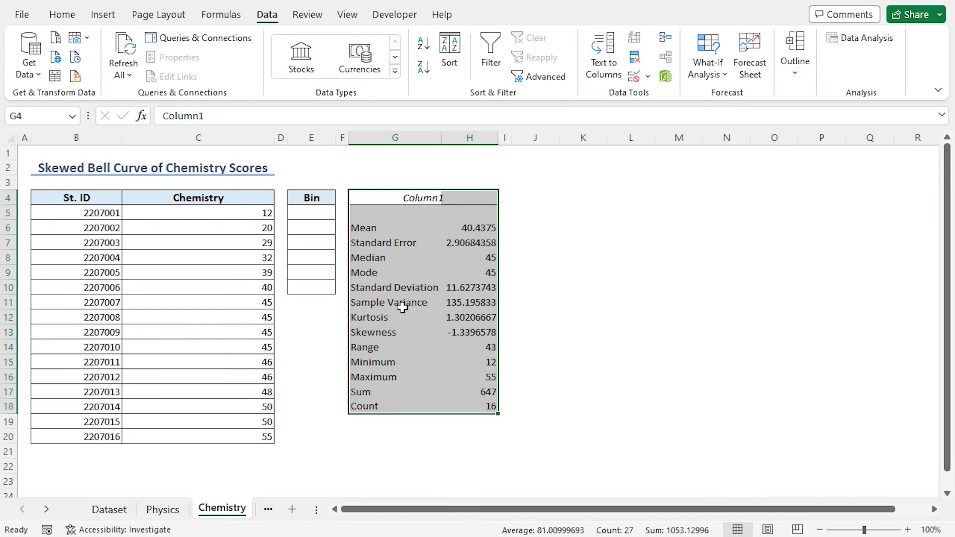
Rename the G4 header to 'Summary Statistics'.
left_click(426, 197)
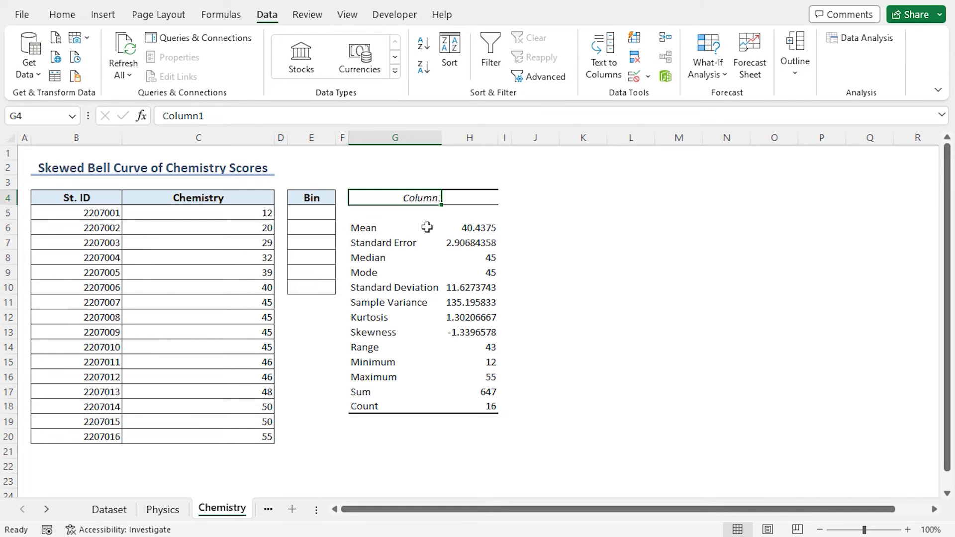
type("Summa")
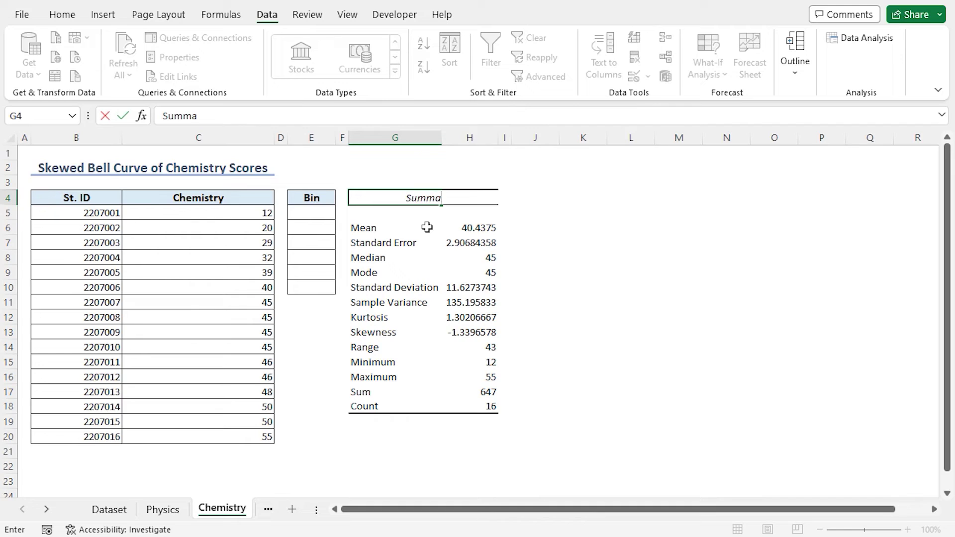
type("ry Statistics")
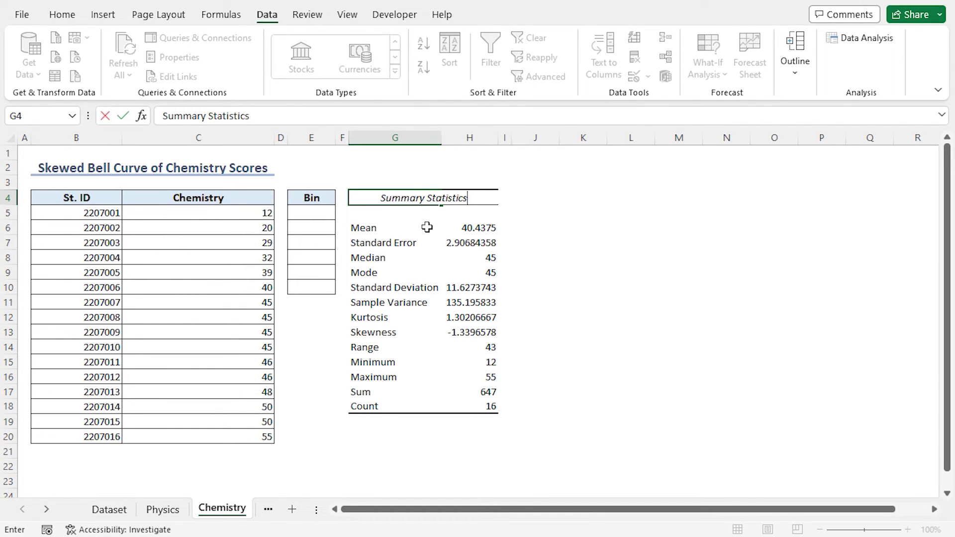
key("Return")
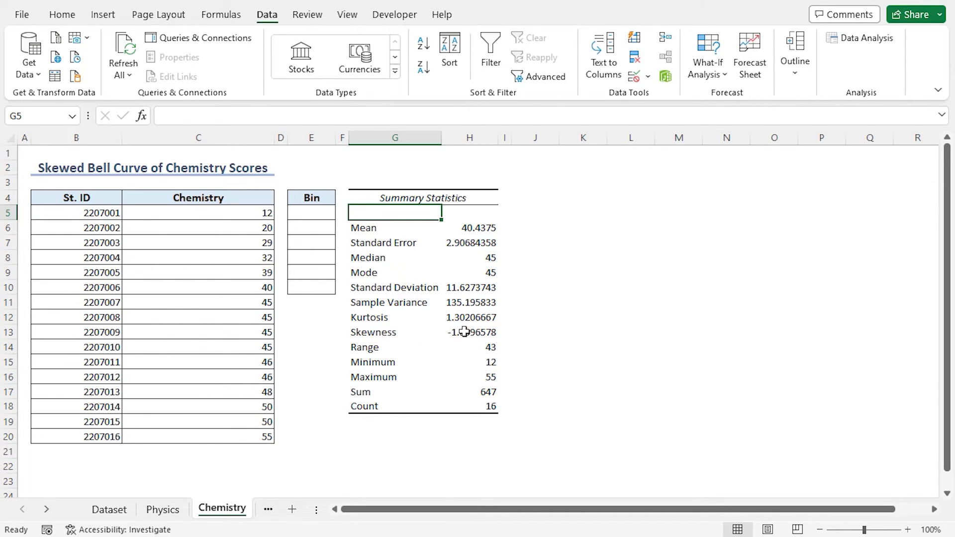
Enter =$H$6-3*$H$10 in Chemistry Bin cell E5, giving 5.555377.
left_click(312, 214)
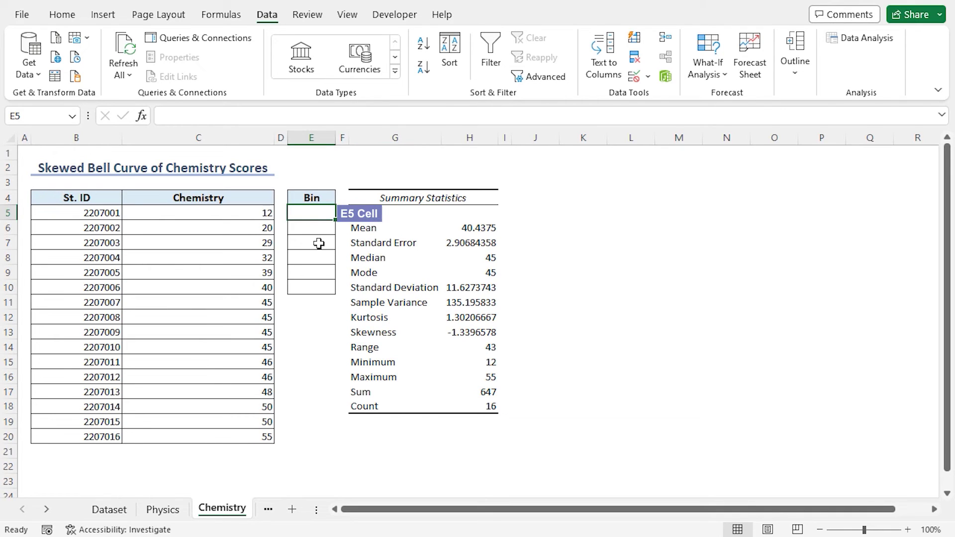
type("=")
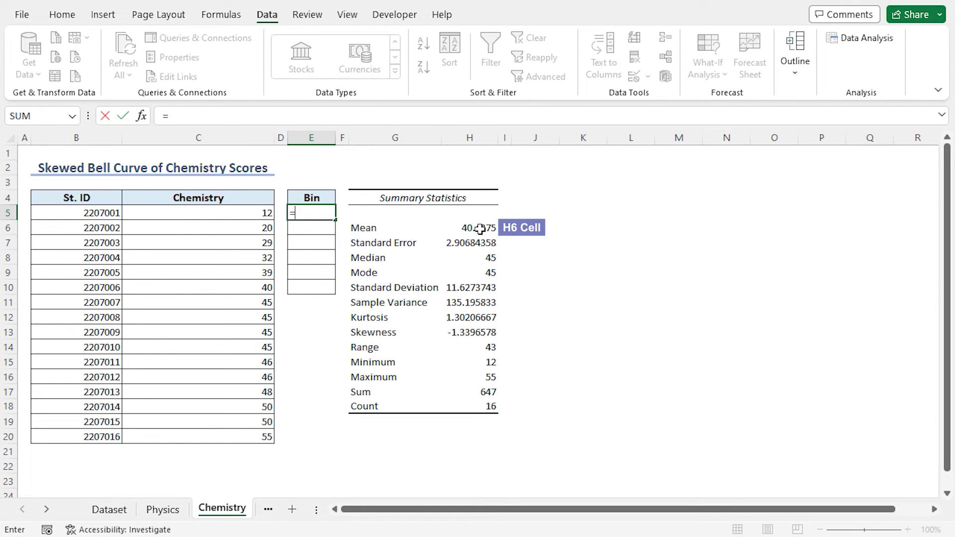
left_click(480, 229)
key("F4")
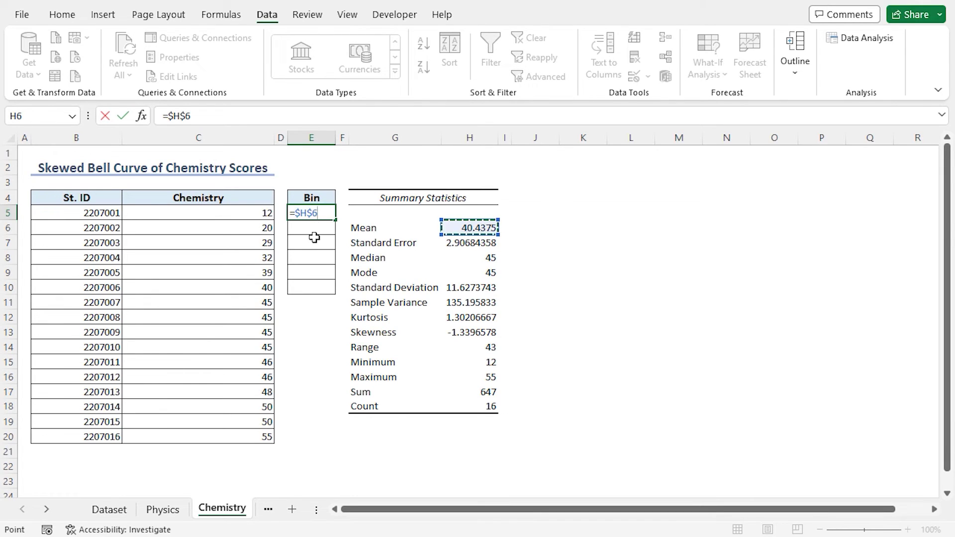
type("-3*")
left_click(465, 287)
key("F4")
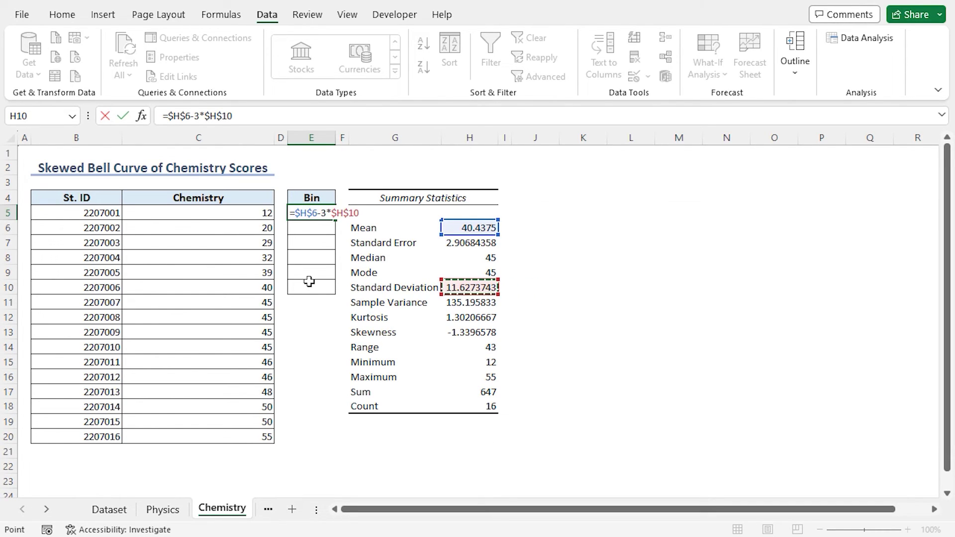
key("Return")
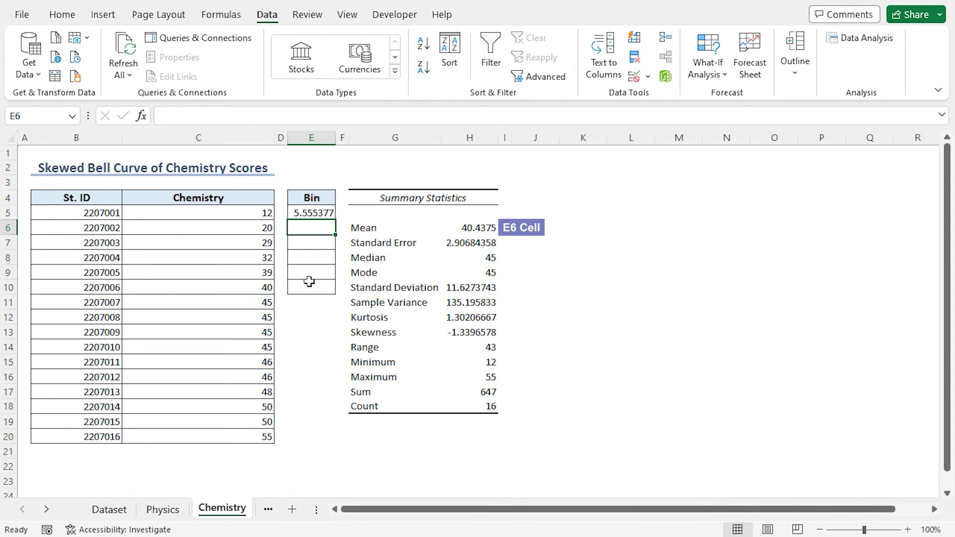
Fill bins E6:E10 with =E5+$H$10, stepping one standard deviation from 5.555377 to 63.69225.
type("=")
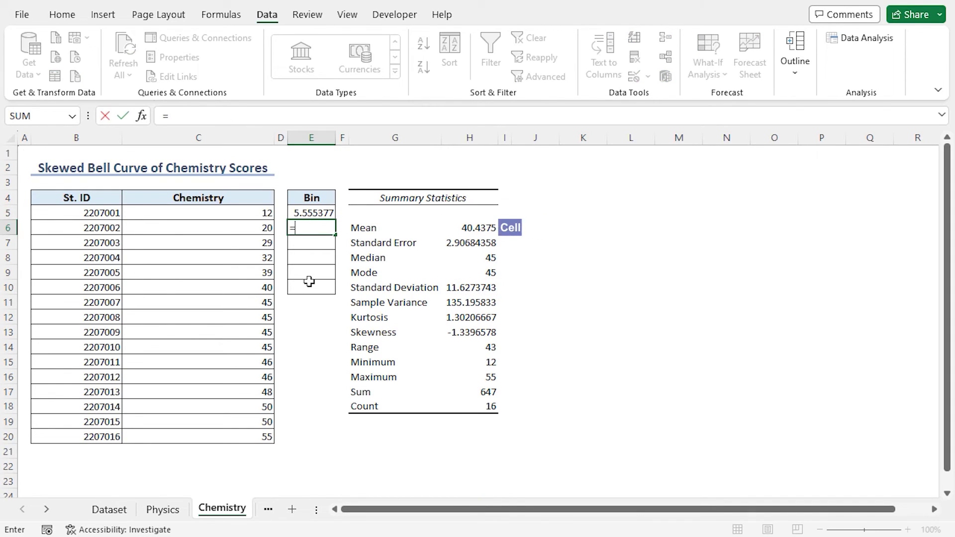
left_click(304, 214)
type("+")
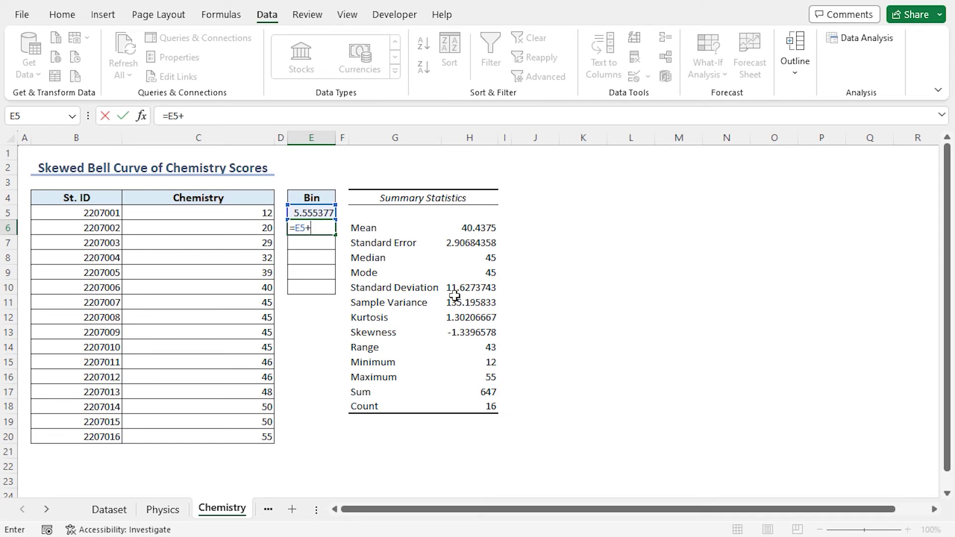
left_click(471, 287)
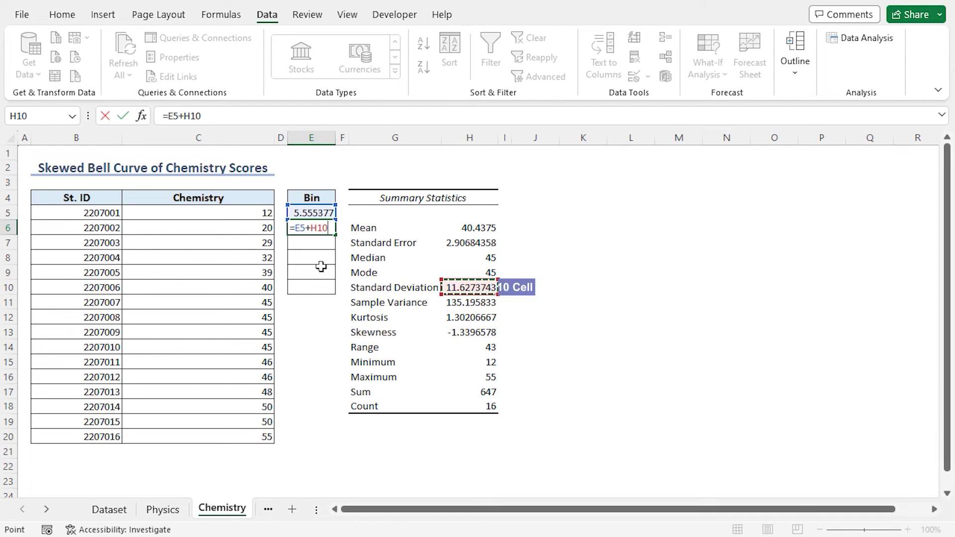
key("F4")
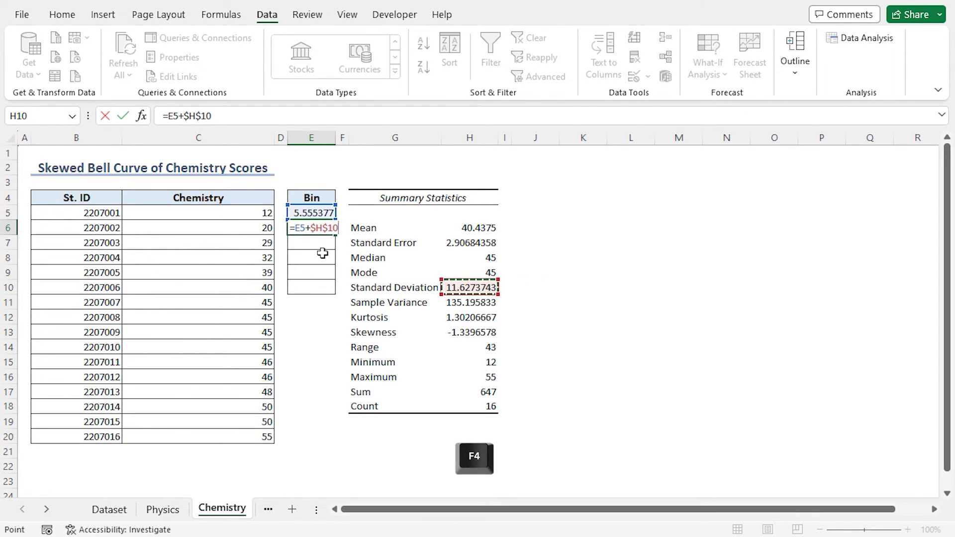
key("Return")
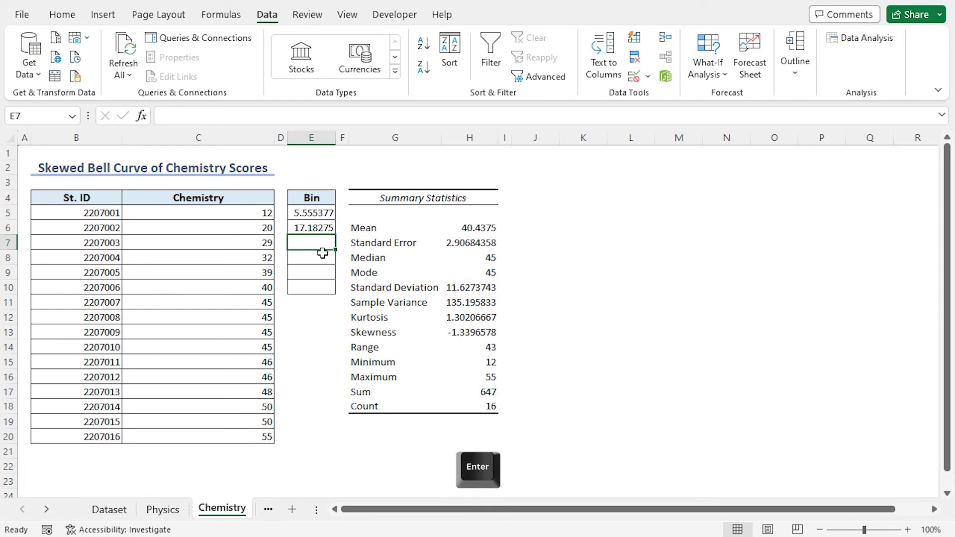
left_click(314, 229)
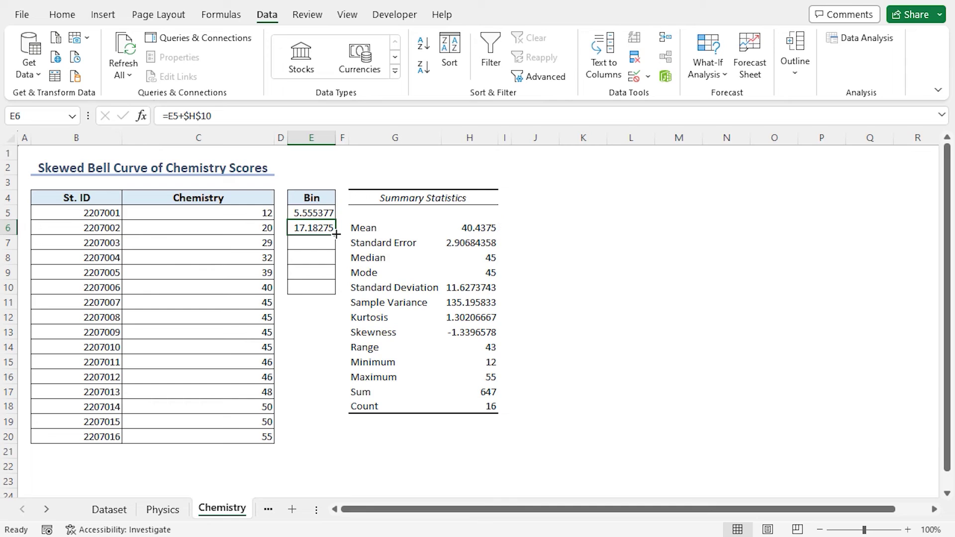
left_click_drag(337, 233, 337, 284)
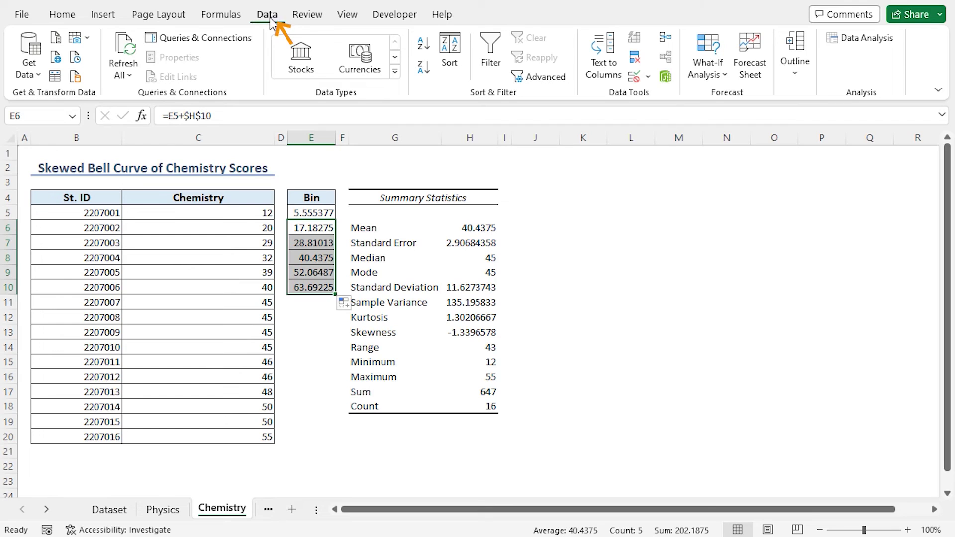
Build a Histogram of C5:C20 with bins E6:E10 output at J4, then select J5:K9.
left_click(846, 39)
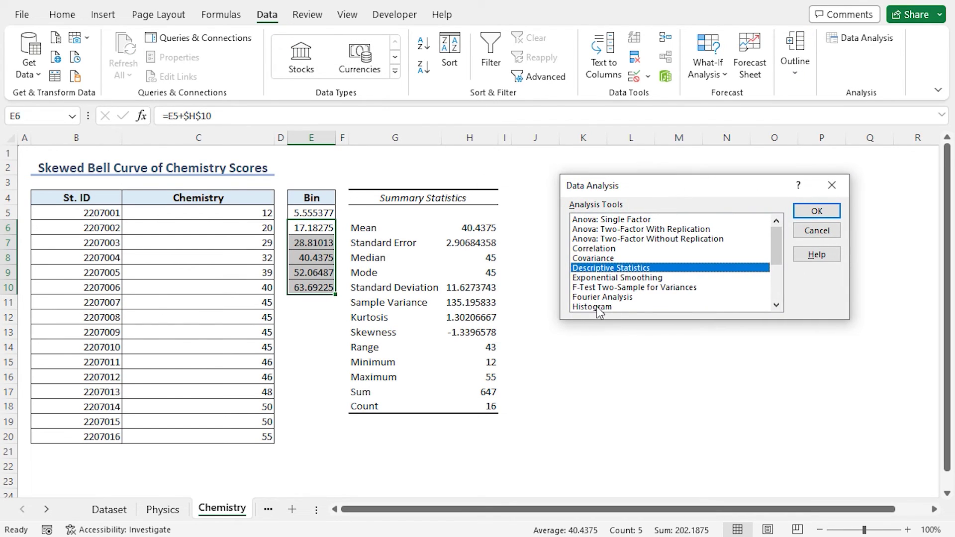
left_click(596, 306)
left_click(816, 210)
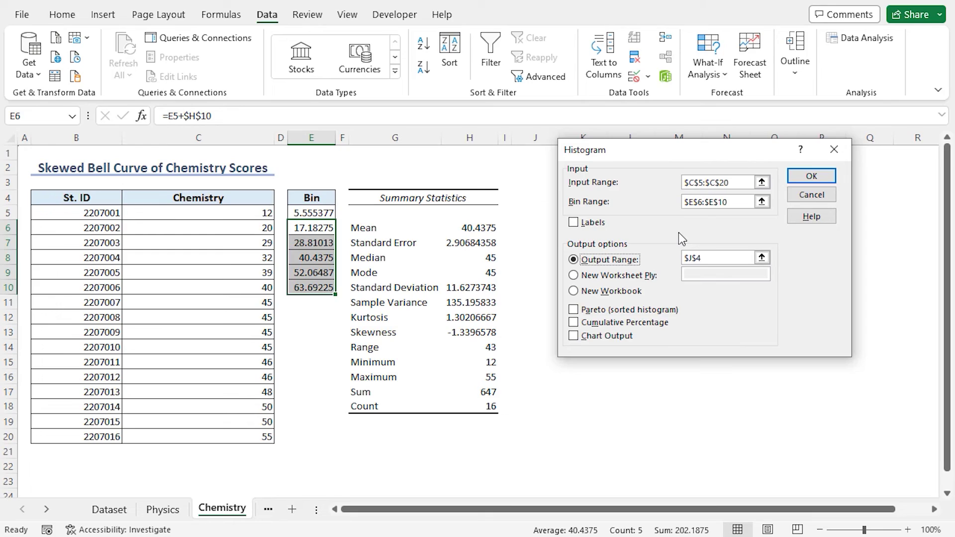
left_click(806, 178)
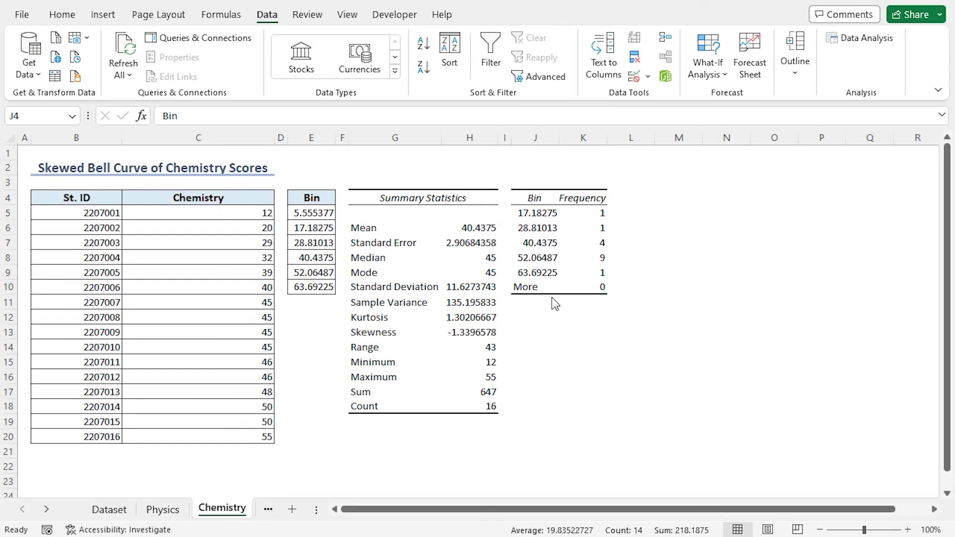
left_click_drag(531, 218, 573, 271)
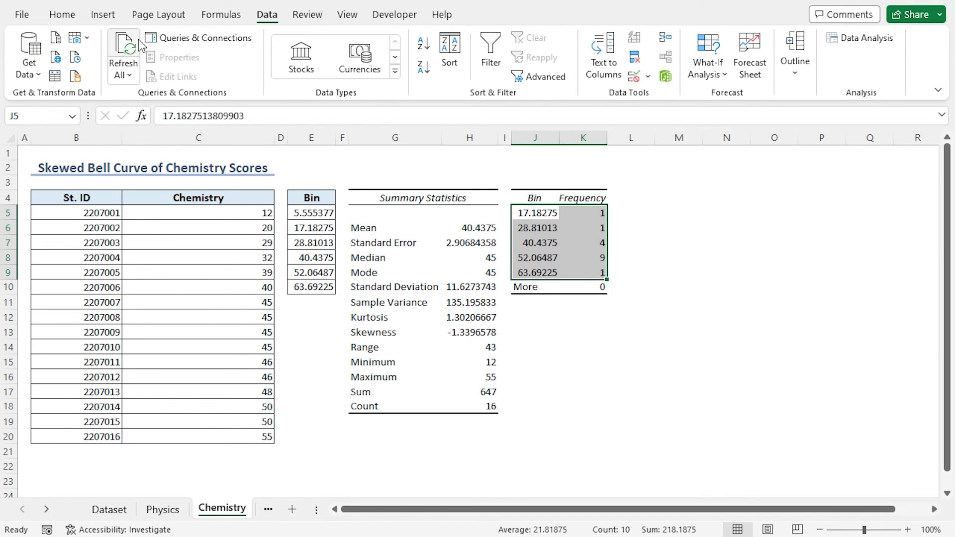
Insert a smooth-line scatter chart of J5:K9, enlarged and placed right of the frequency table.
left_click(103, 16)
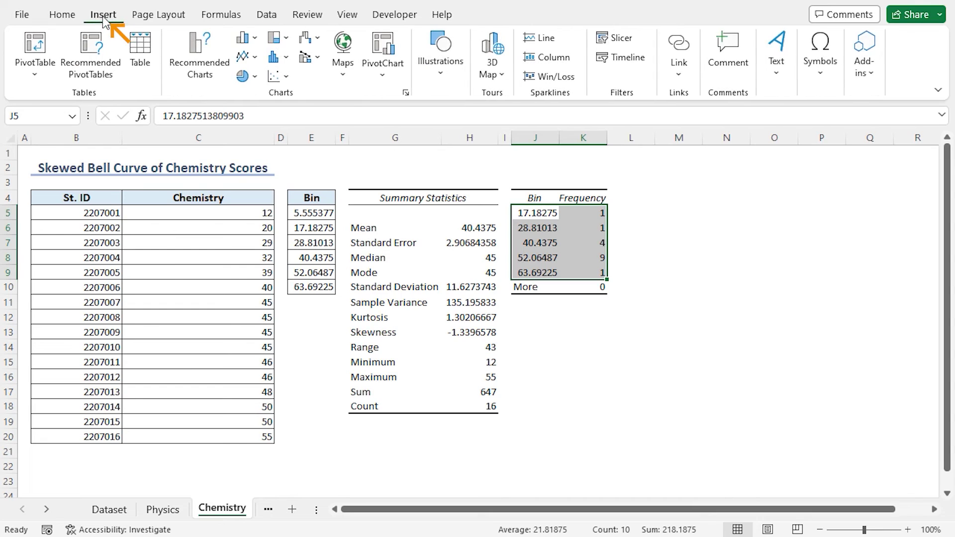
left_click(289, 78)
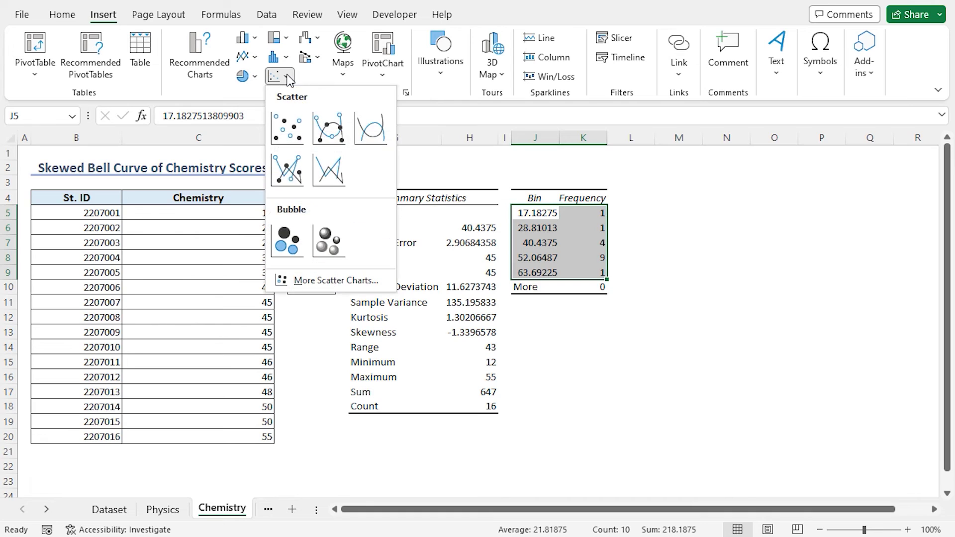
left_click(368, 131)
left_click_drag(300, 215, 633, 195)
left_click_drag(911, 397, 918, 390)
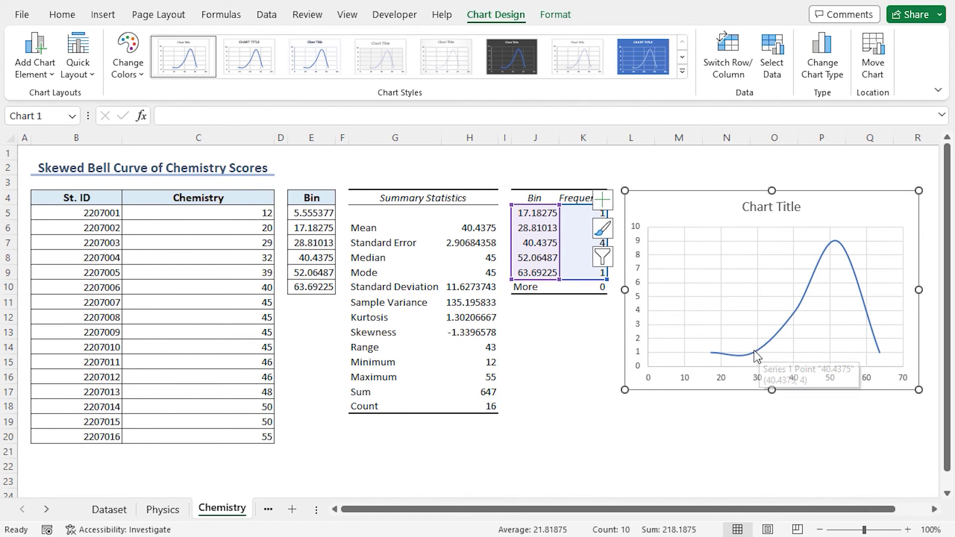
Replace the Chemistry chart's default title with 'Negatively Skewed Bell'.
left_click(784, 210)
left_click_drag(801, 208, 750, 209)
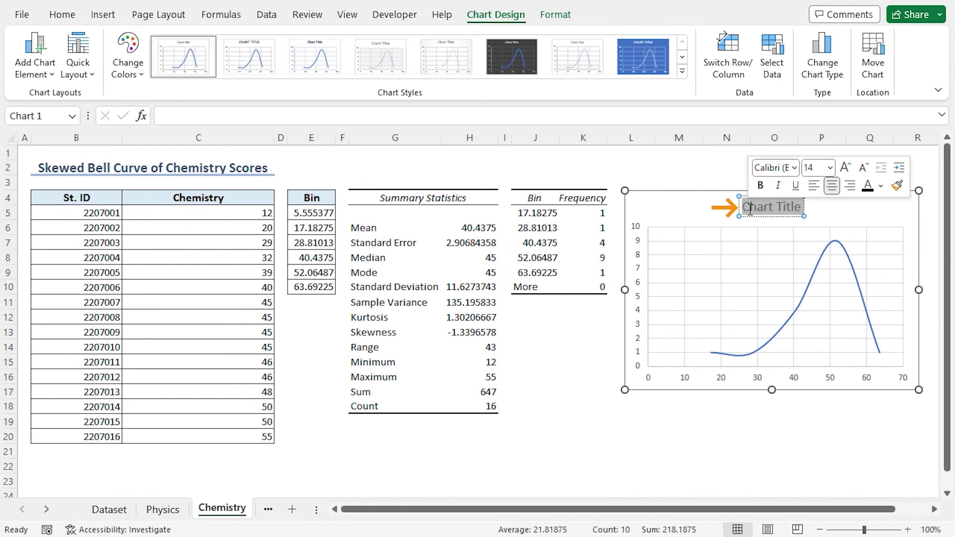
type("Nega")
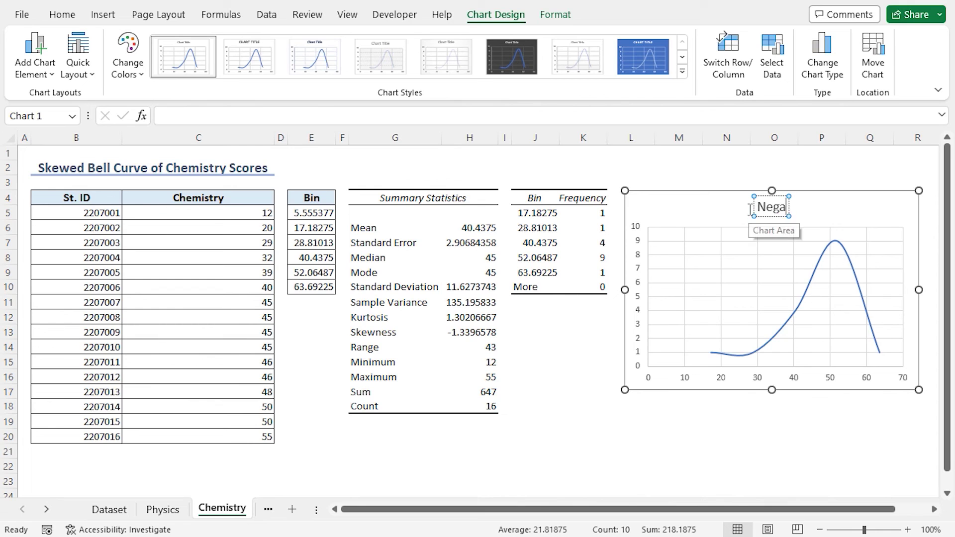
type("tively Skewed Bell")
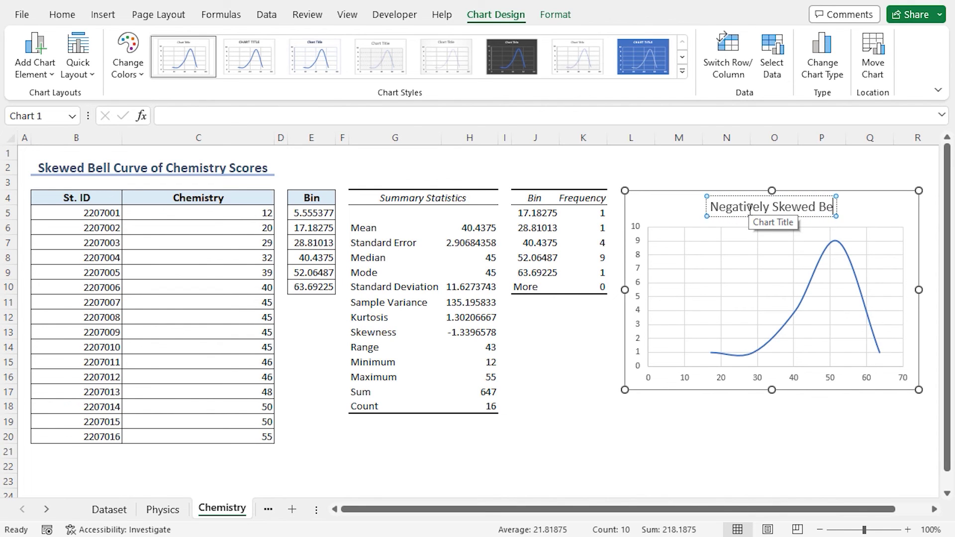